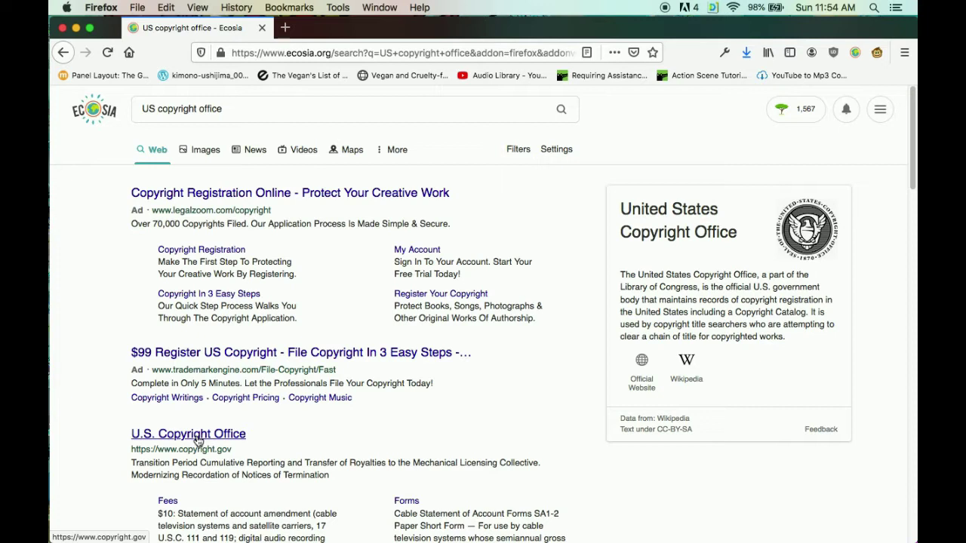
Open copyright.gov from the search results and look over its homepage menus and sections.
left_click(222, 438)
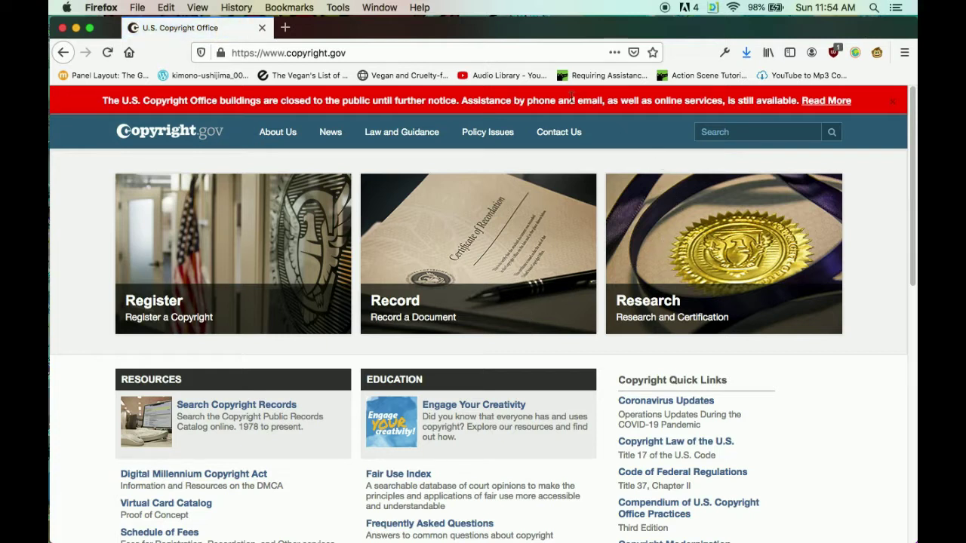
mouse_move(330, 134)
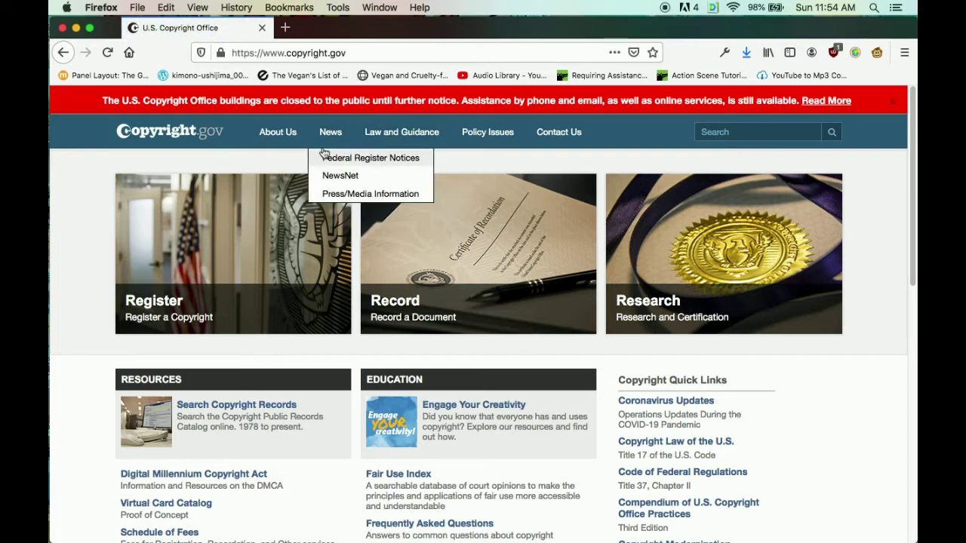
mouse_move(282, 124)
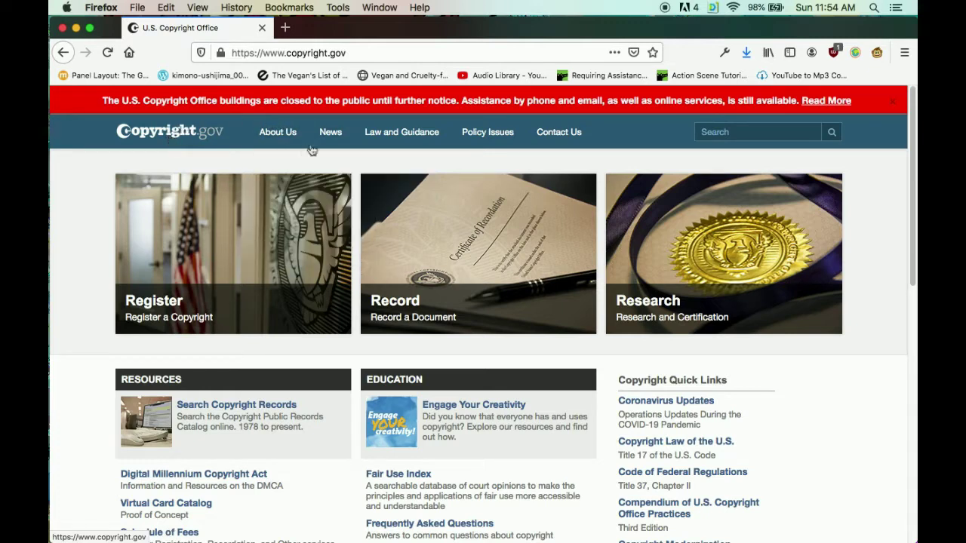
mouse_move(434, 146)
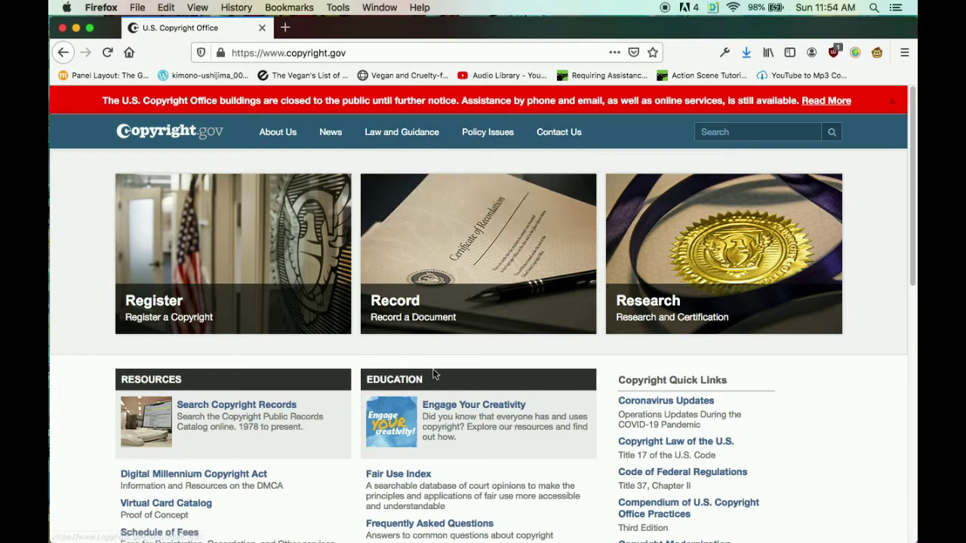
scroll(367, 350, "down", 3)
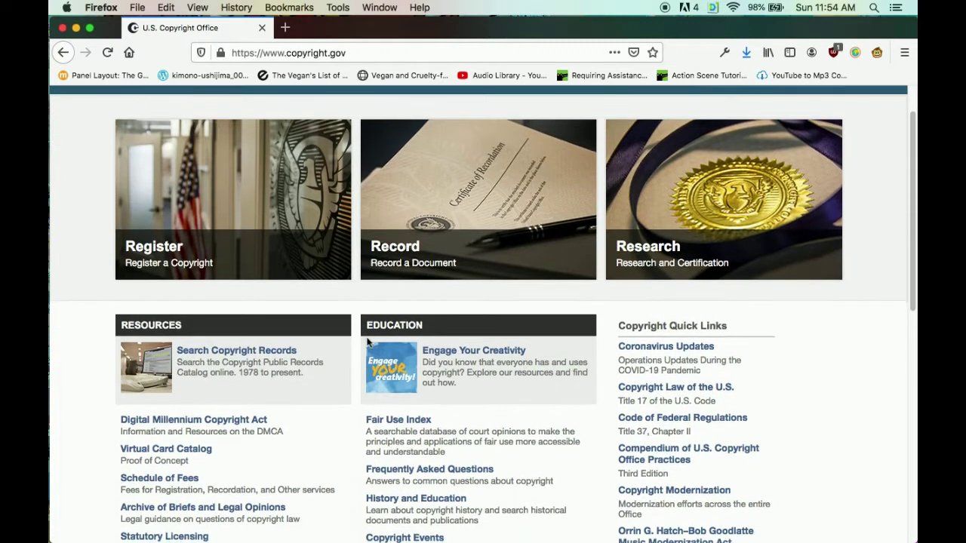
scroll(368, 343, "down", 2)
scroll(367, 342, "down", 3)
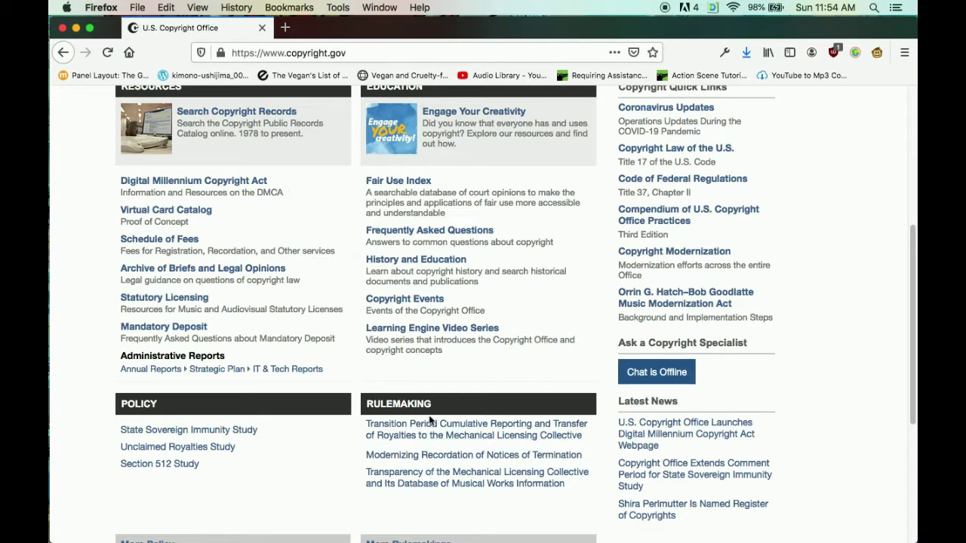
scroll(450, 449, "down", 2)
scroll(450, 451, "down", 2)
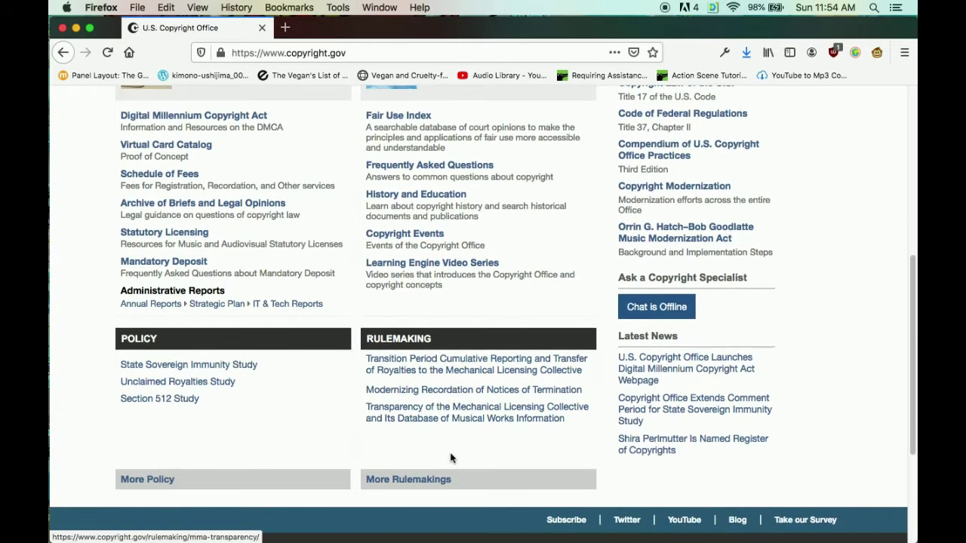
scroll(451, 458, "down", 4)
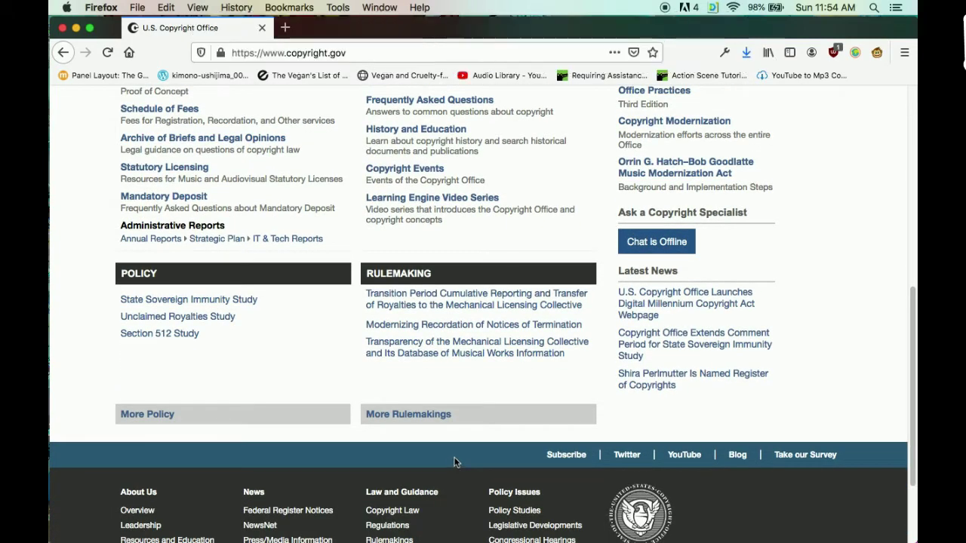
scroll(524, 424, "up", 4)
scroll(528, 423, "up", 3)
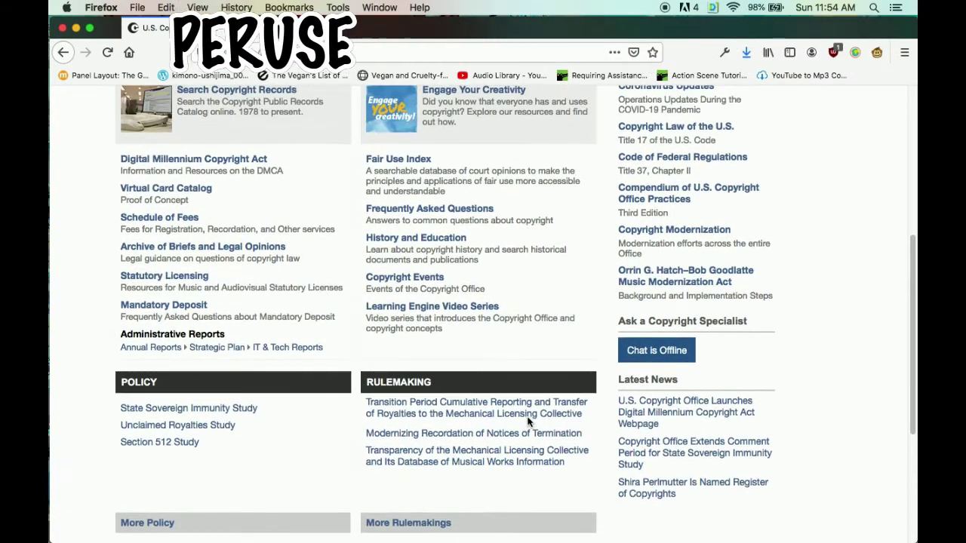
scroll(529, 423, "up", 9)
scroll(529, 422, "up", 1)
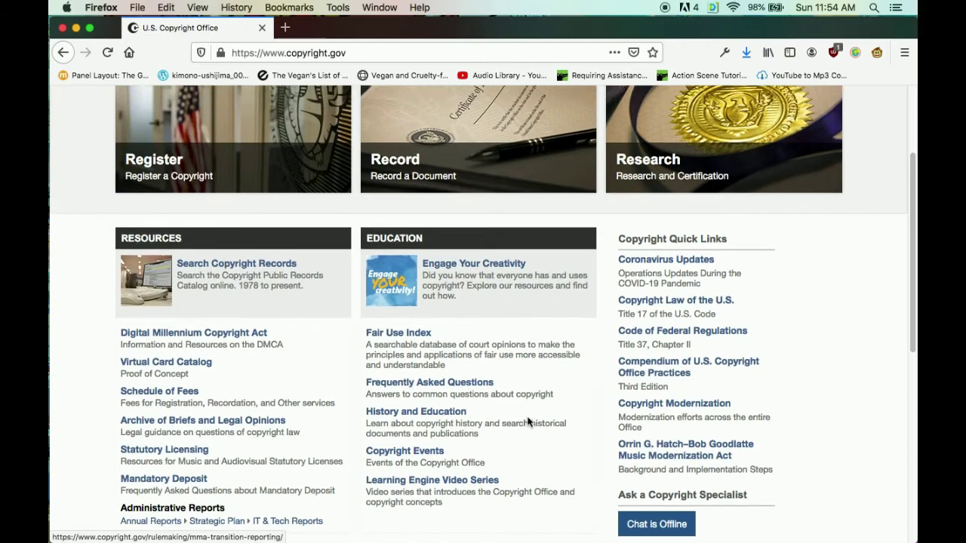
scroll(528, 423, "up", 9)
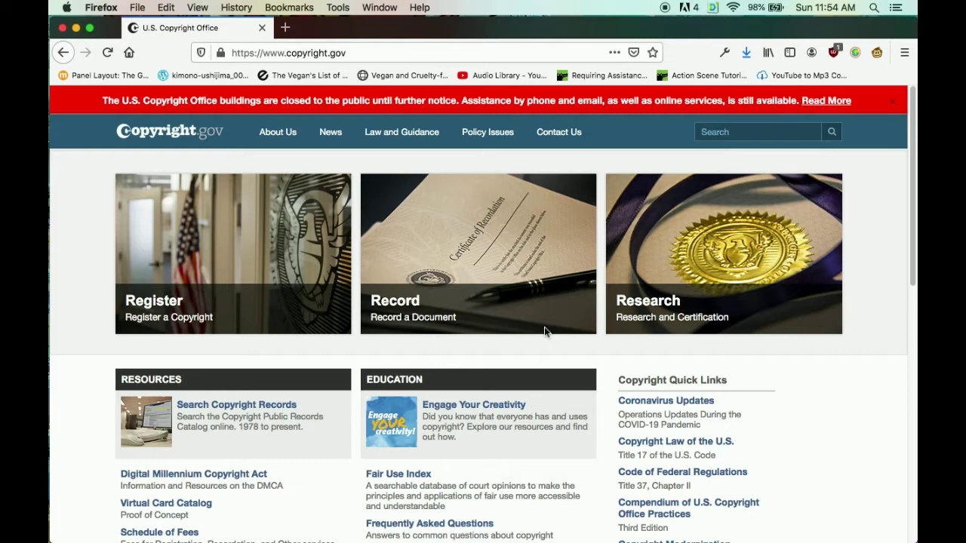
Go to Law and Guidance > Forms and open the Visual Form VA PDF in a new tab.
mouse_move(515, 133)
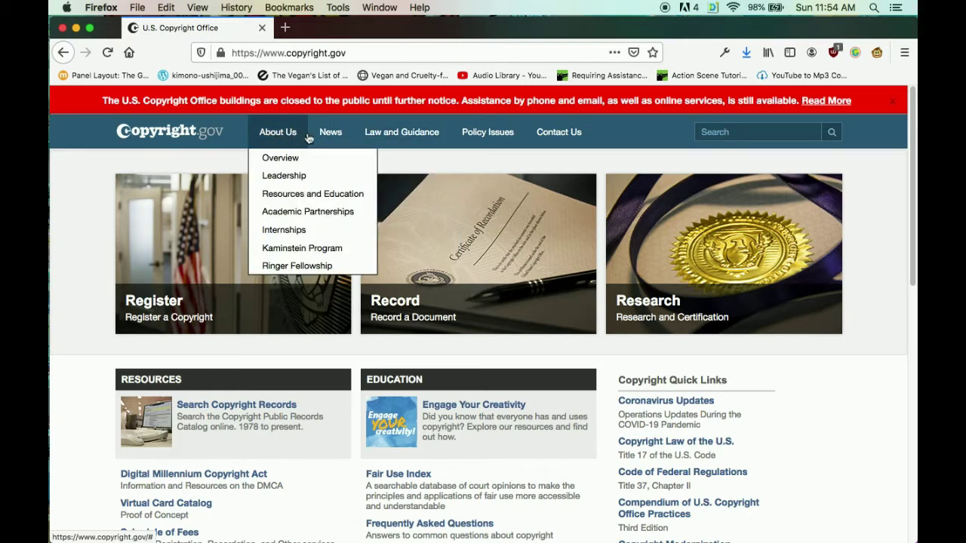
mouse_move(381, 127)
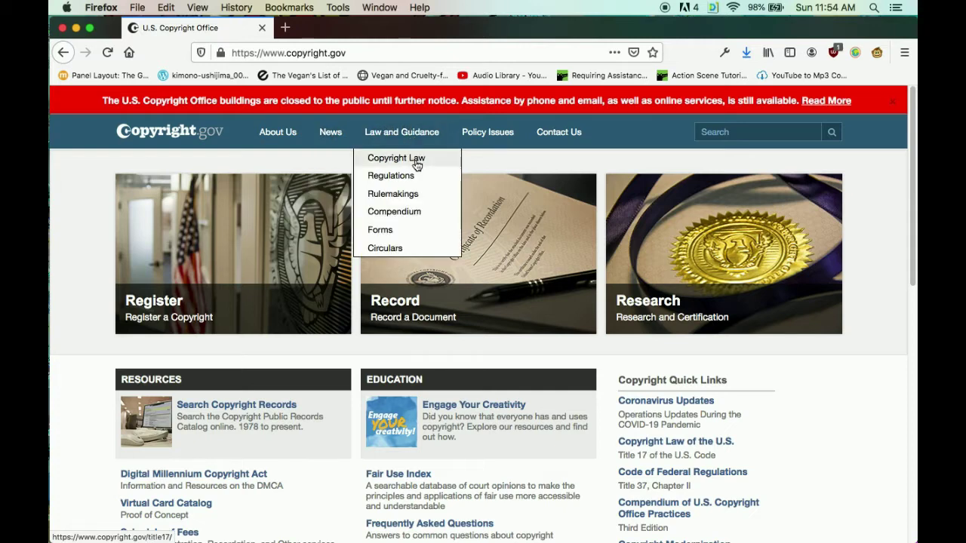
left_click(383, 234)
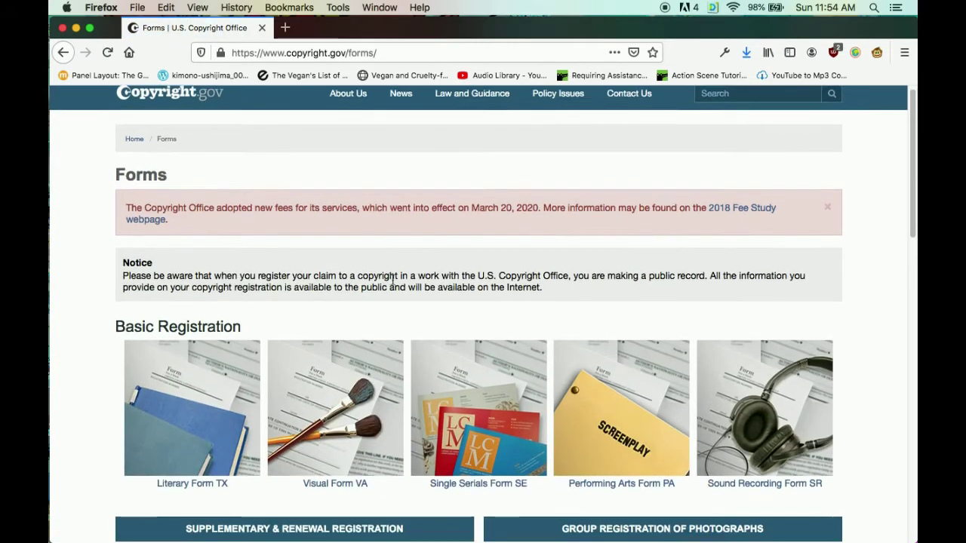
scroll(339, 423, "down", 2)
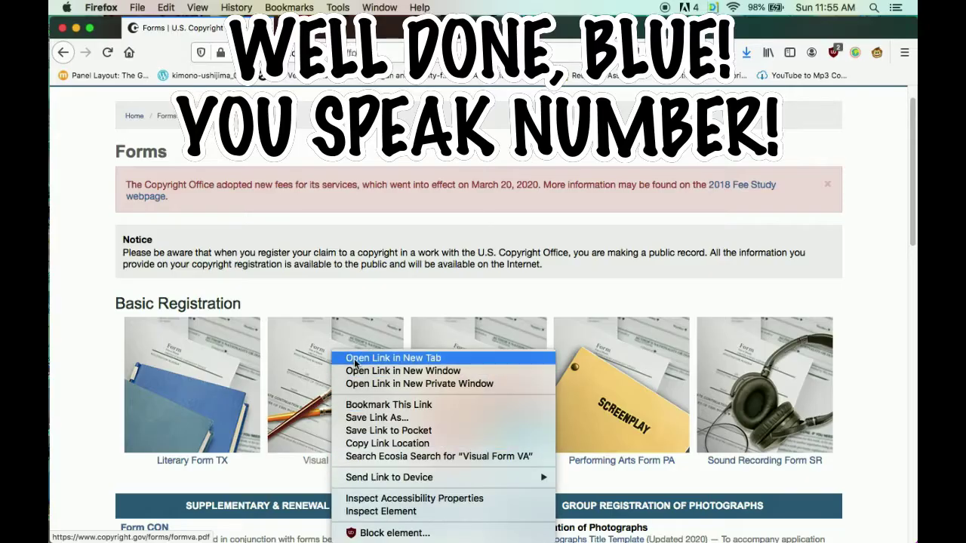
left_click(362, 357)
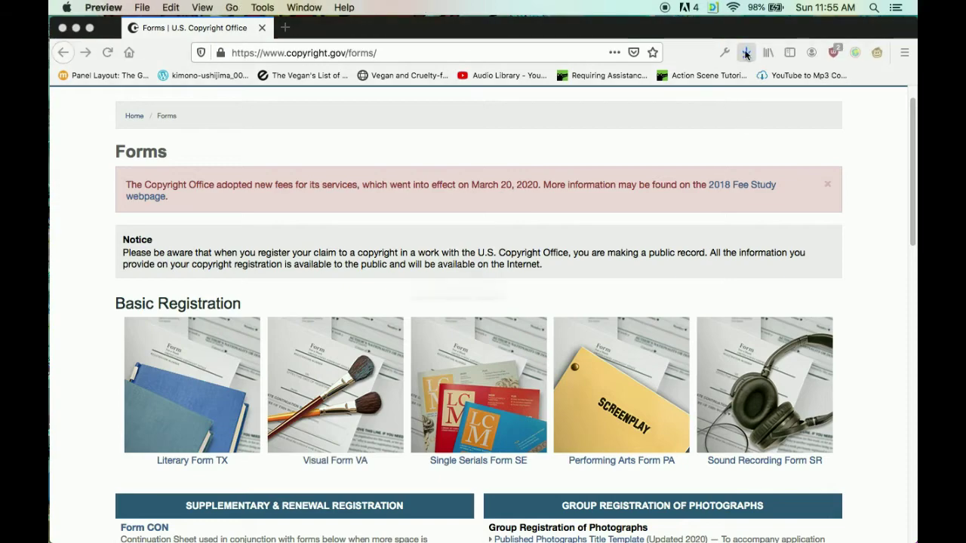
Scroll formva.pdf to the Line-by-Line Instructions for Space 1 Title and Space 2 Author(s).
scroll(385, 178, "down", 1)
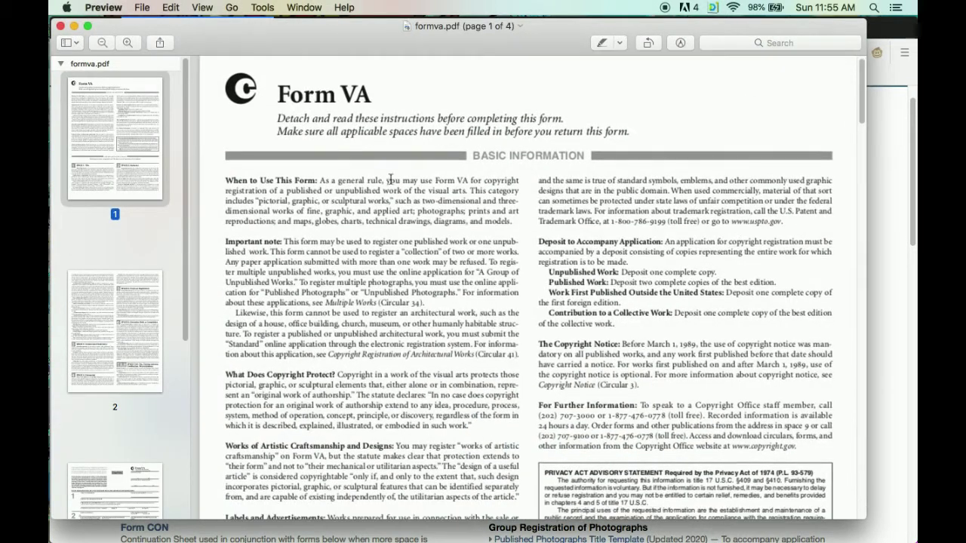
scroll(489, 164, "down", 4)
scroll(489, 166, "down", 1)
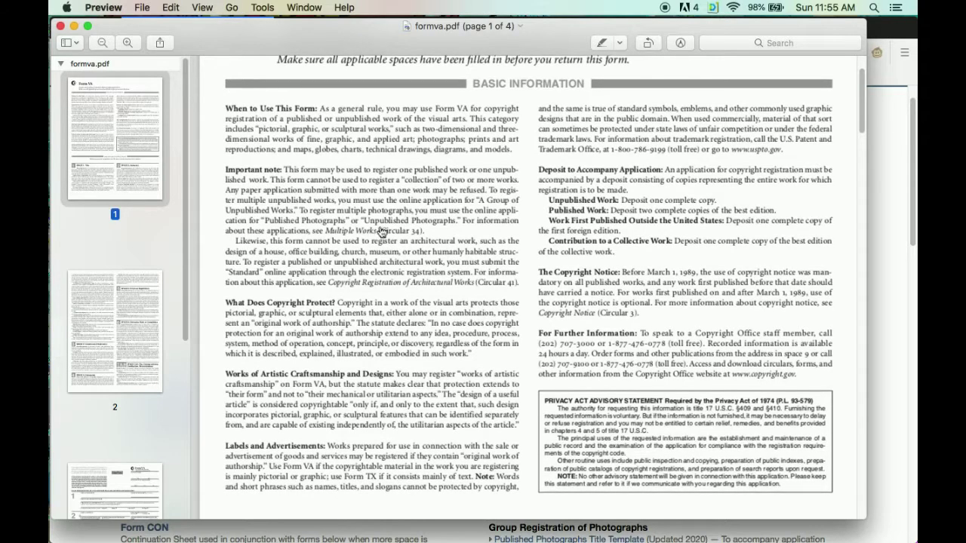
scroll(387, 269, "down", 1)
scroll(385, 306, "down", 2)
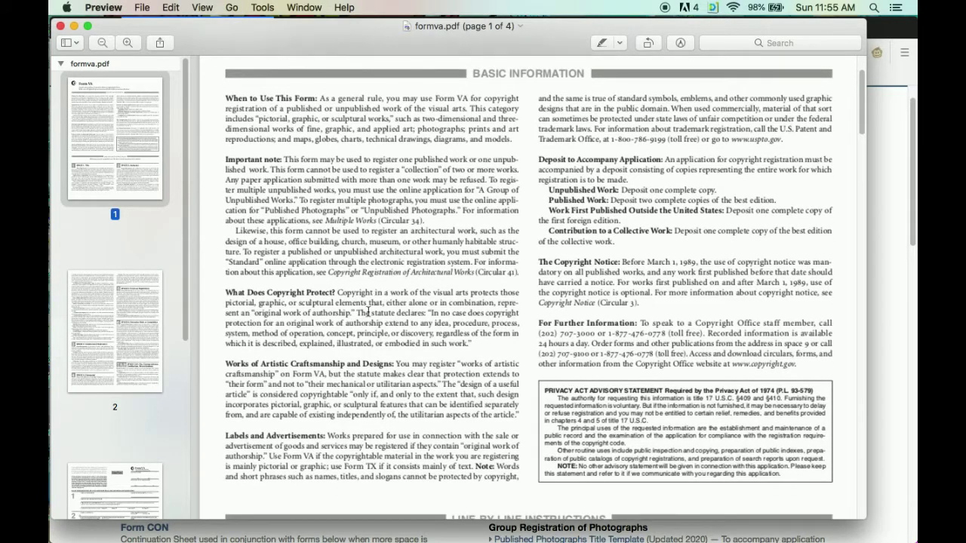
scroll(385, 339, "down", 1)
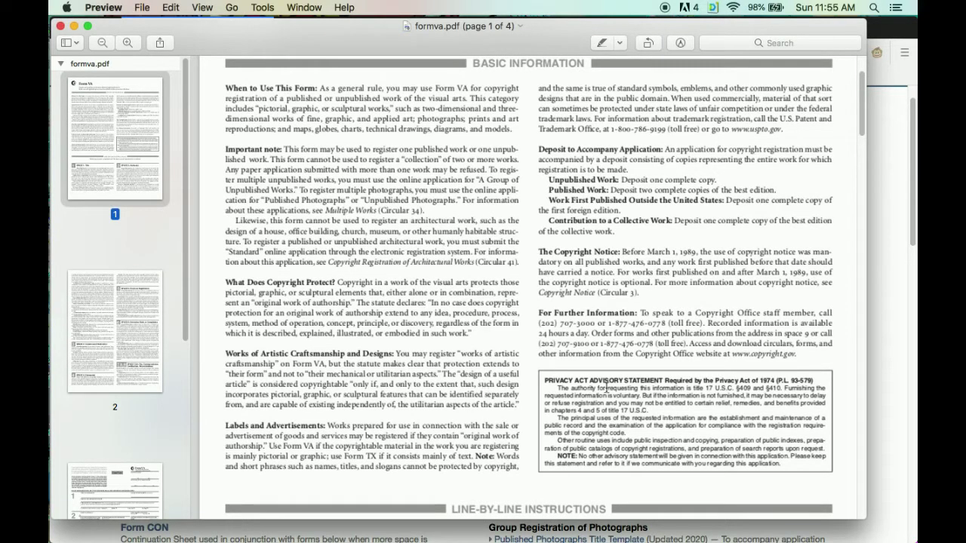
scroll(655, 332, "up", 1)
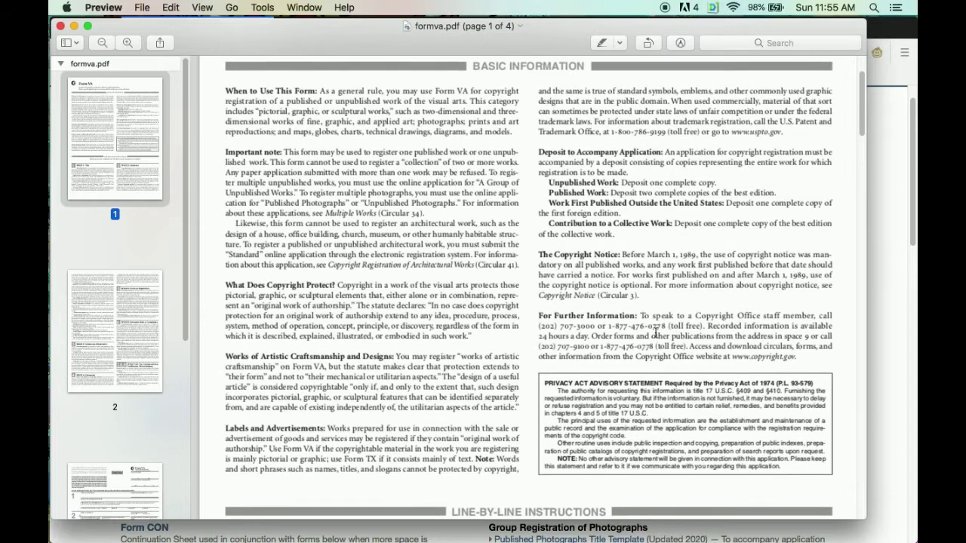
scroll(659, 332, "up", 2)
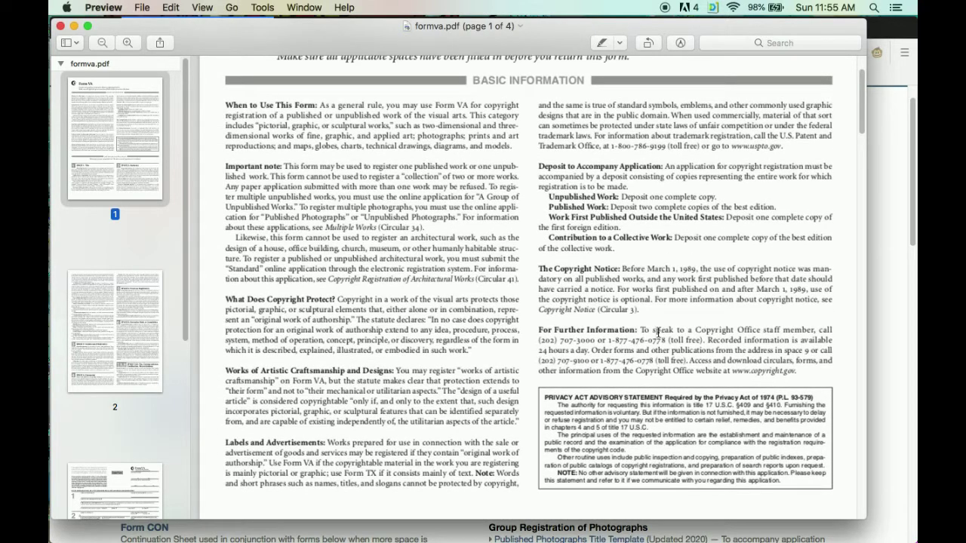
scroll(523, 349, "down", 10)
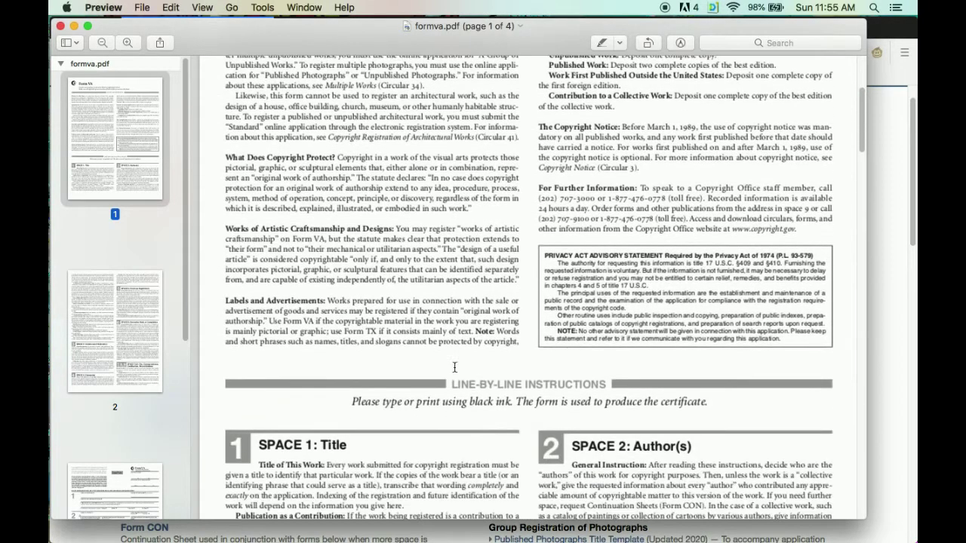
scroll(454, 368, "down", 8)
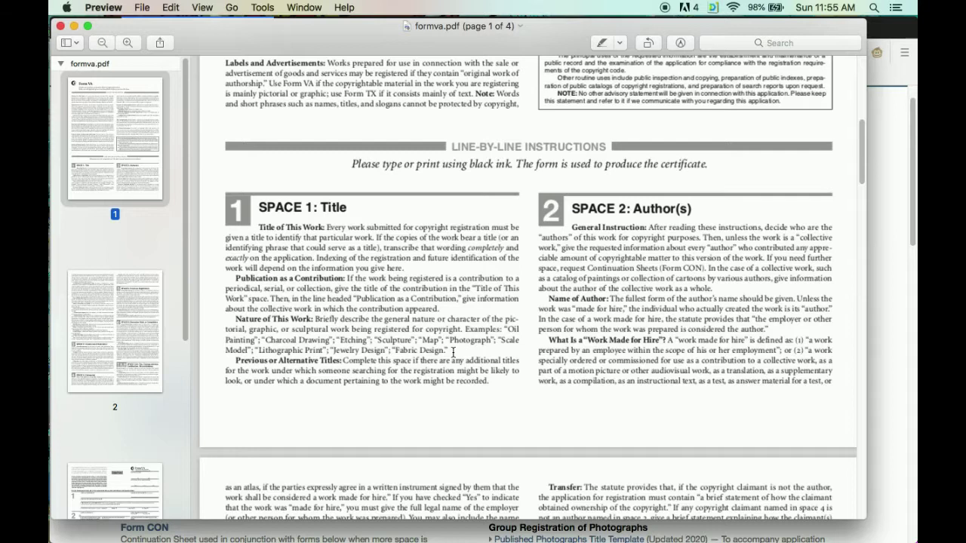
Highlight the Nature of This Work, alternative titles and Space 2 instructions, then clear the selection.
left_click_drag(453, 351, 315, 320)
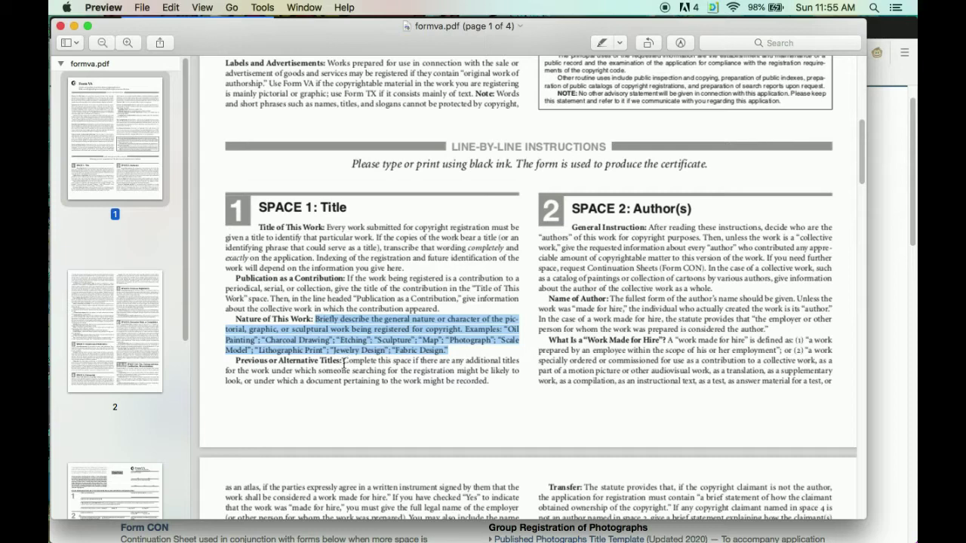
left_click_drag(343, 361, 516, 385)
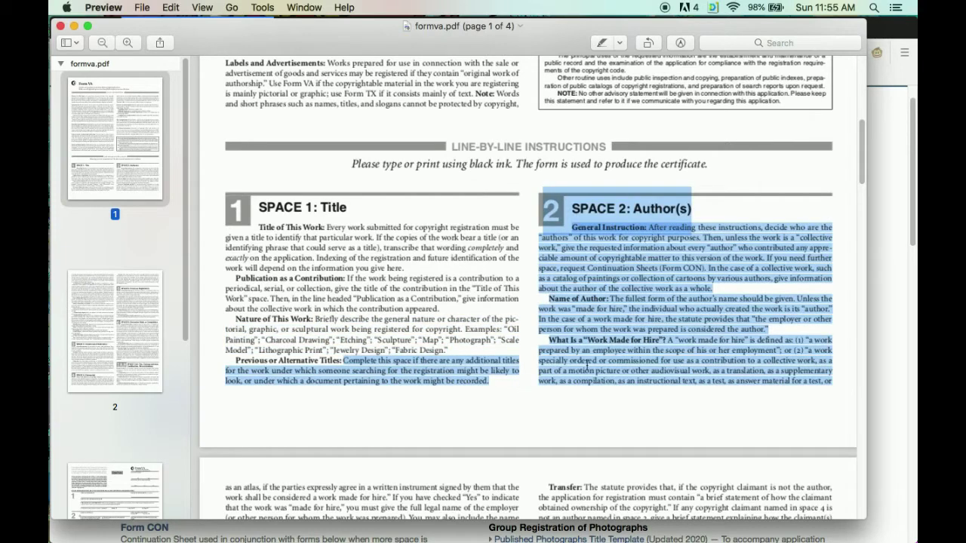
left_click(592, 367)
scroll(430, 321, "down", 3)
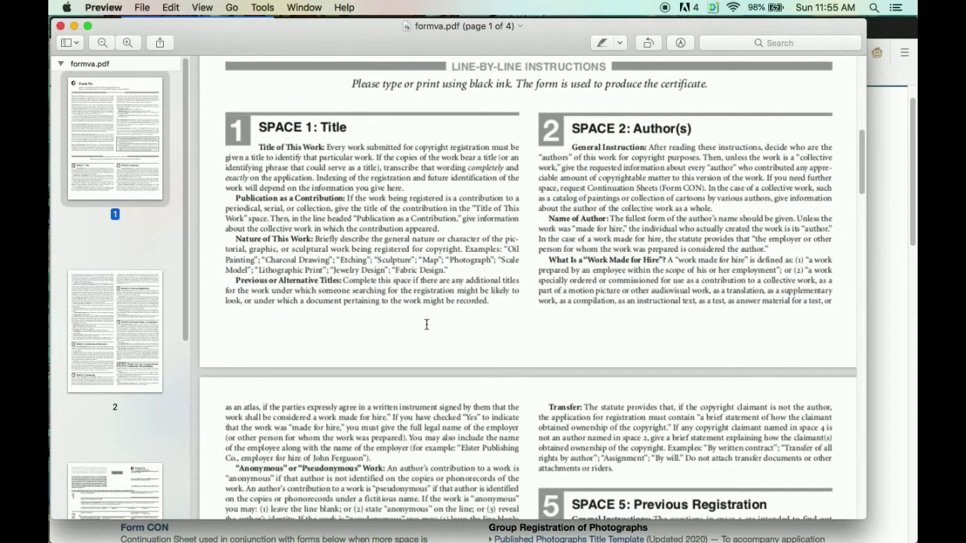
scroll(424, 333, "down", 4)
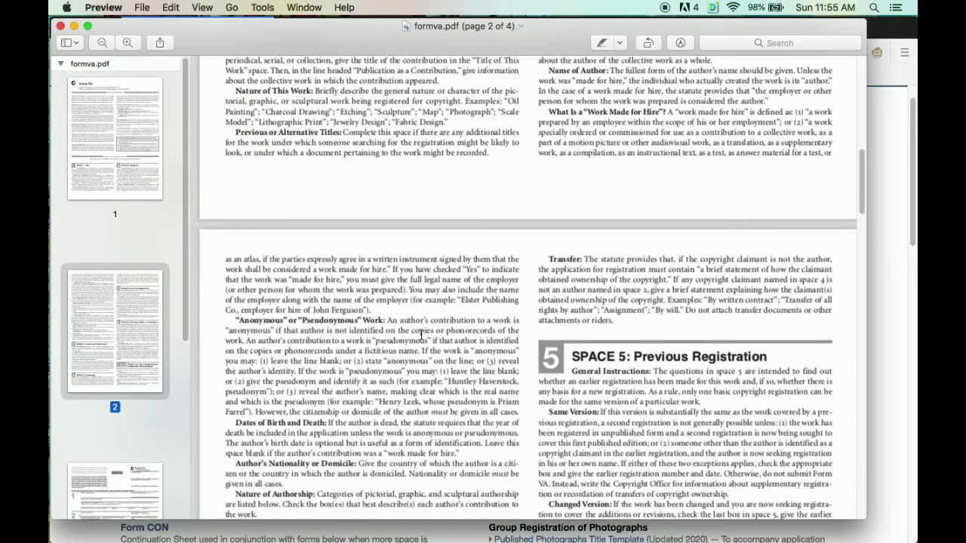
Scroll back to the top of formva.pdf, then down to the fillable application form on page 3.
scroll(420, 335, "down", 7)
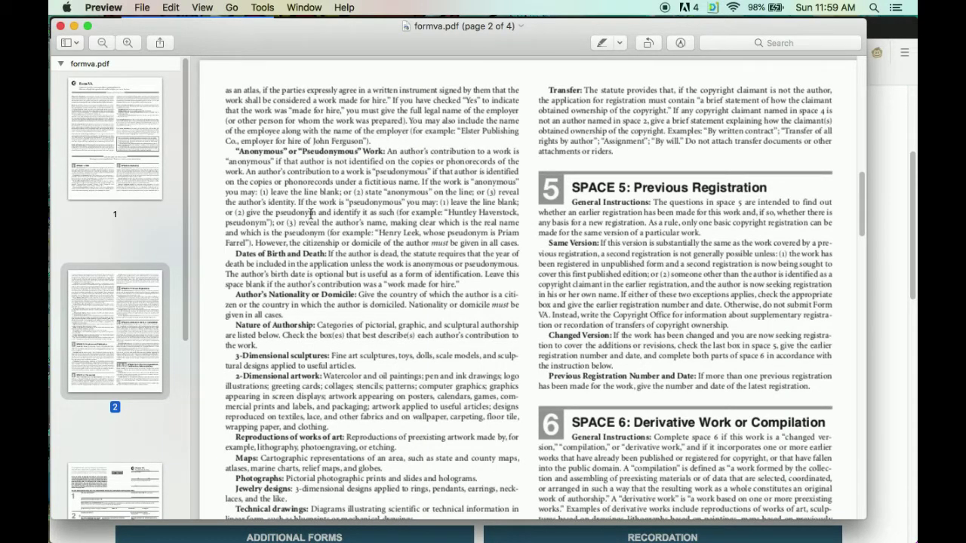
scroll(339, 228, "up", 9)
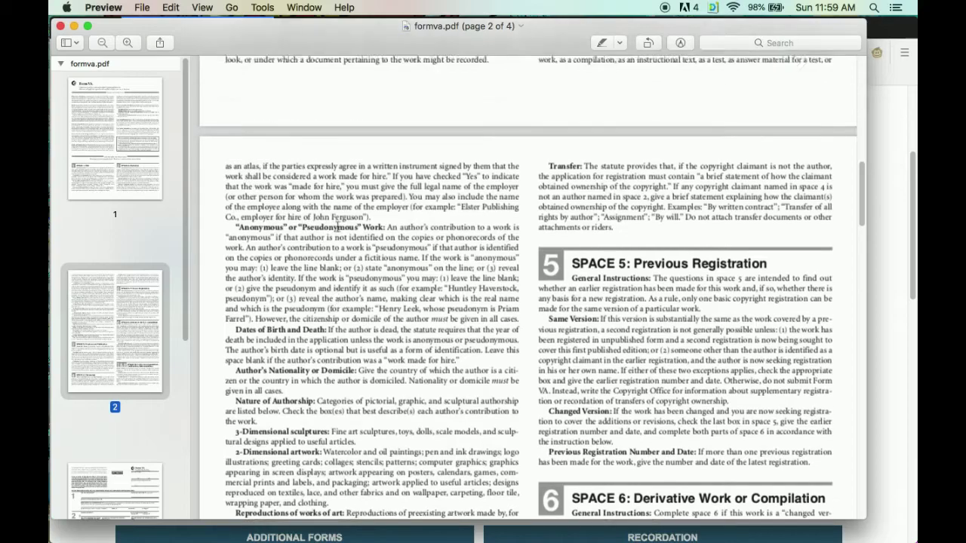
scroll(337, 228, "up", 5)
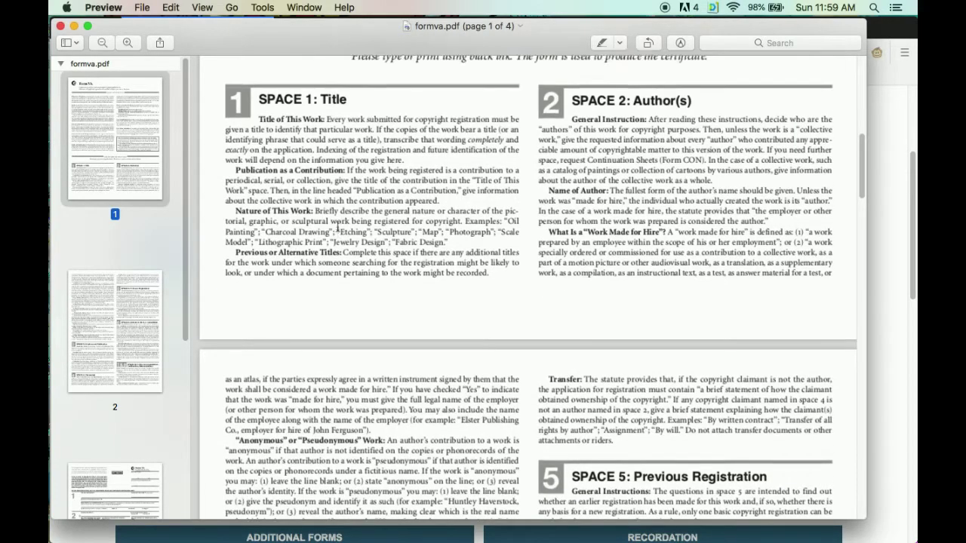
scroll(337, 226, "up", 7)
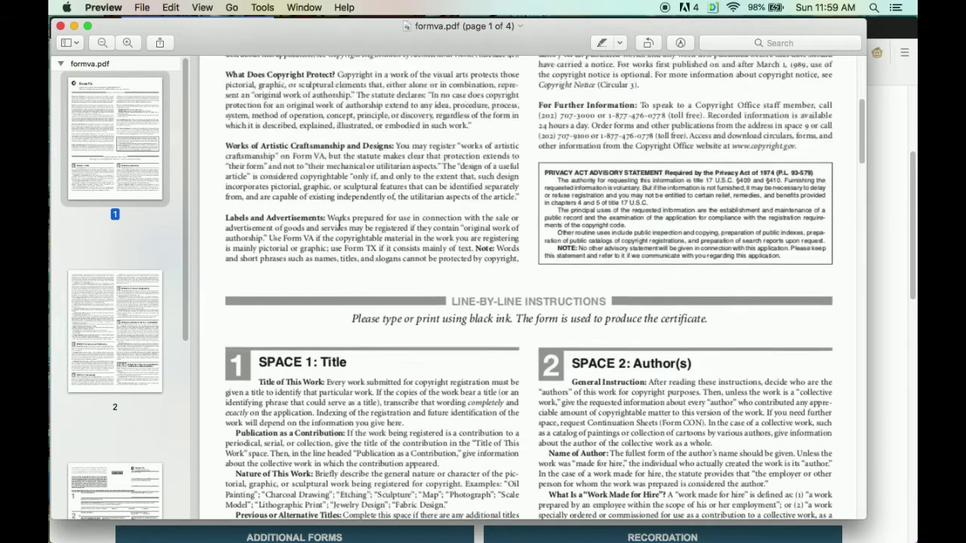
scroll(339, 225, "up", 6)
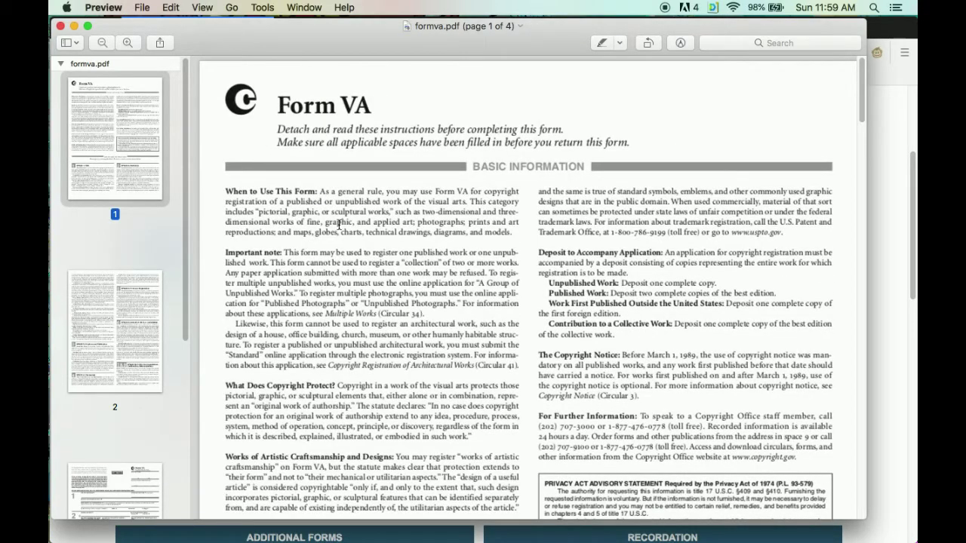
scroll(339, 225, "down", 8)
scroll(340, 226, "down", 8)
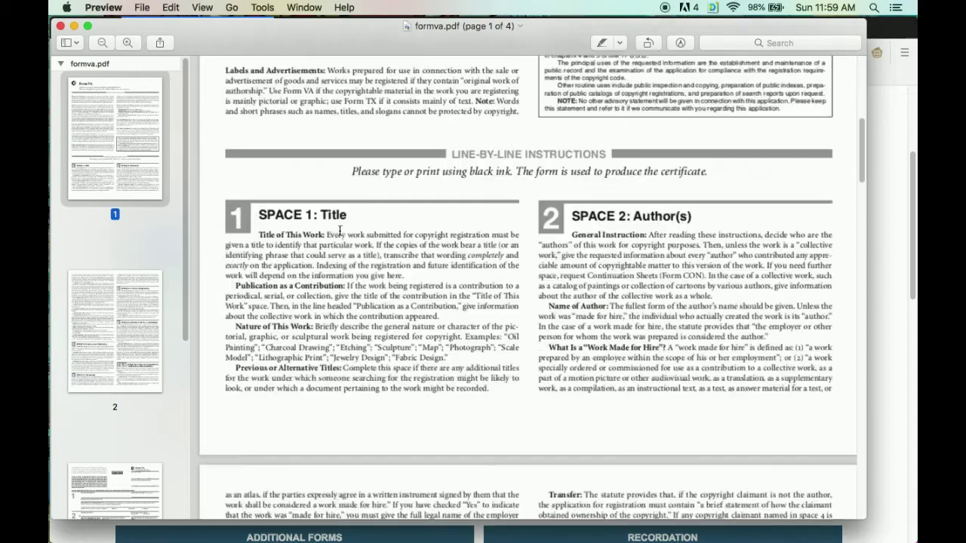
scroll(339, 231, "down", 8)
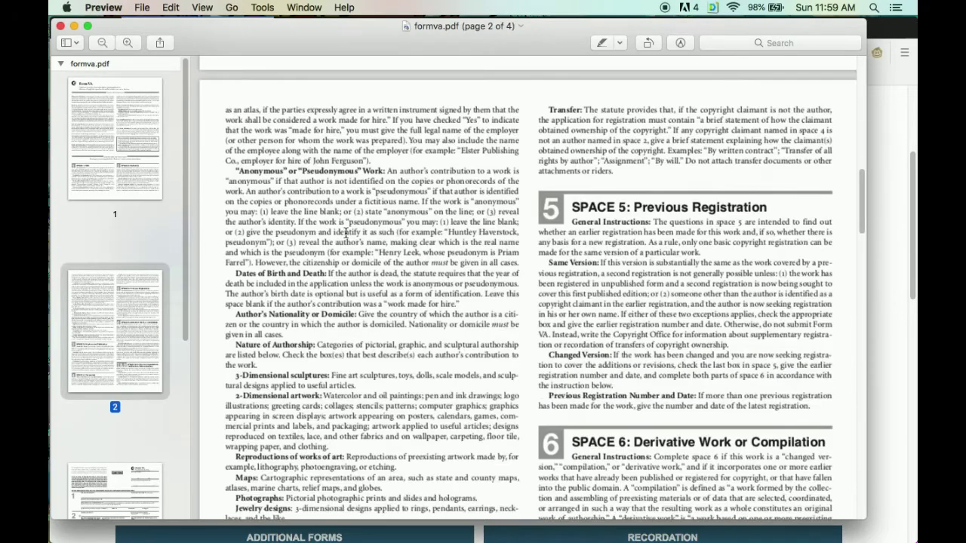
scroll(336, 237, "down", 4)
scroll(334, 239, "down", 5)
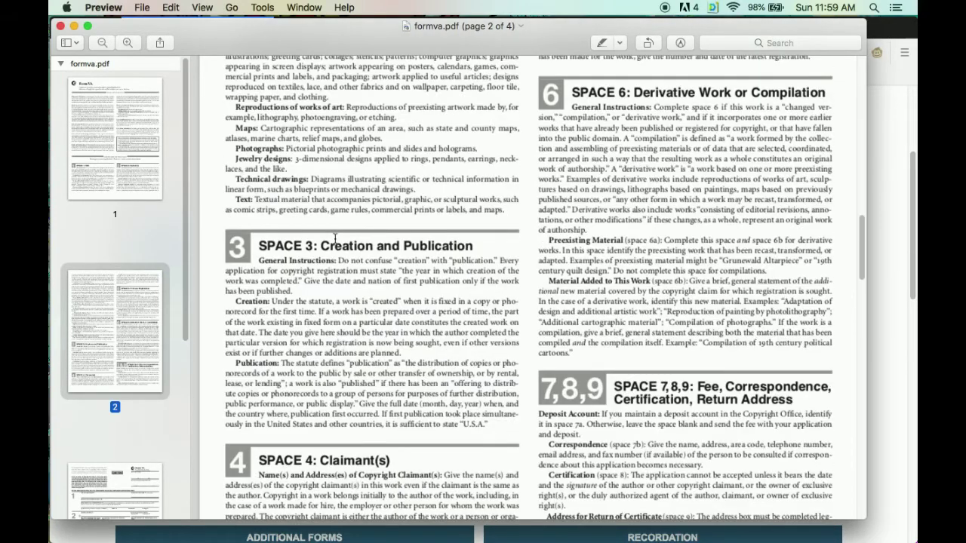
scroll(335, 238, "down", 9)
scroll(335, 241, "down", 7)
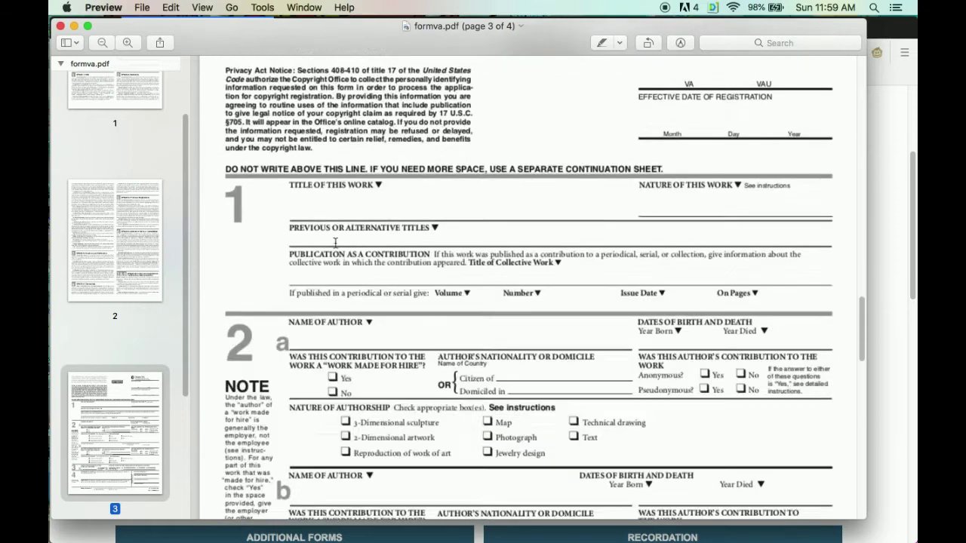
Try entering text in the Title of This Work field on the page 3 form.
scroll(335, 241, "down", 1)
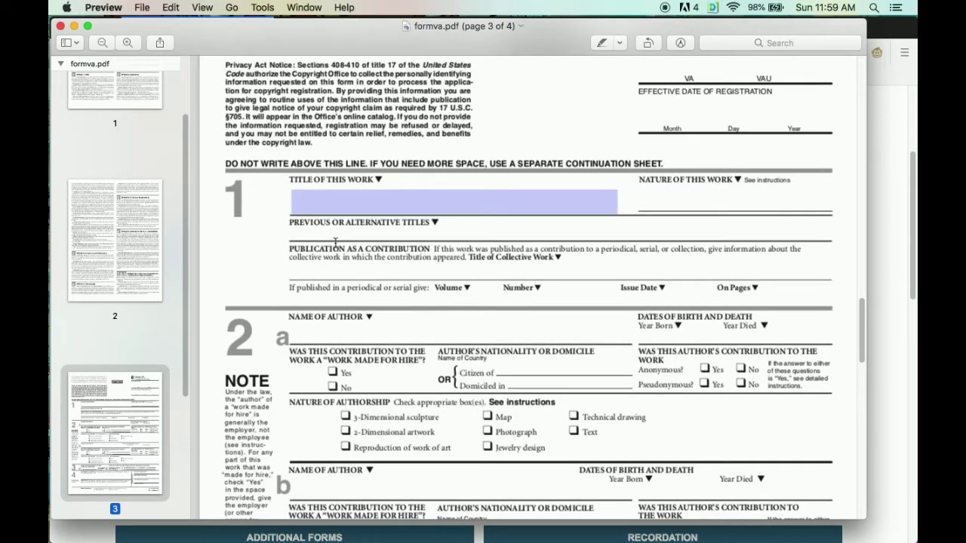
scroll(335, 241, "up", 5)
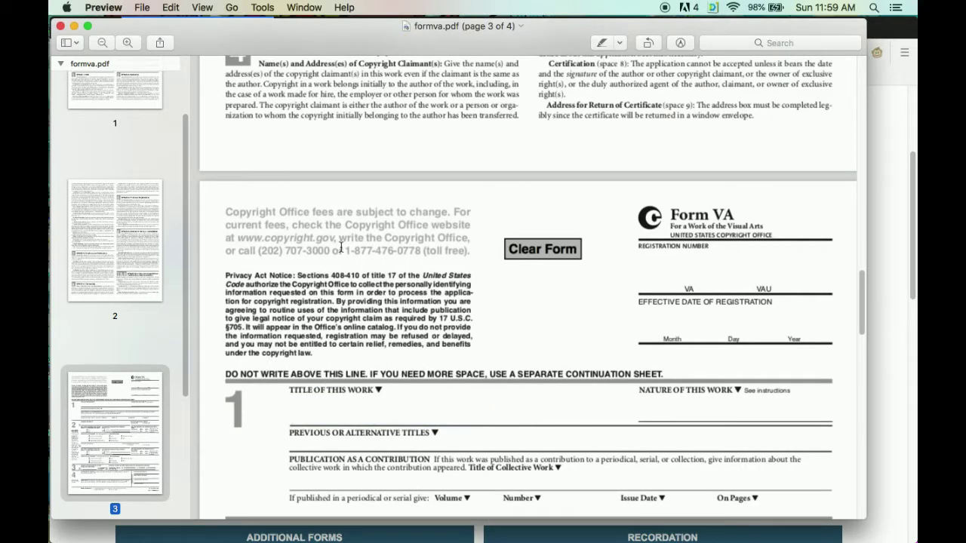
scroll(341, 249, "down", 3)
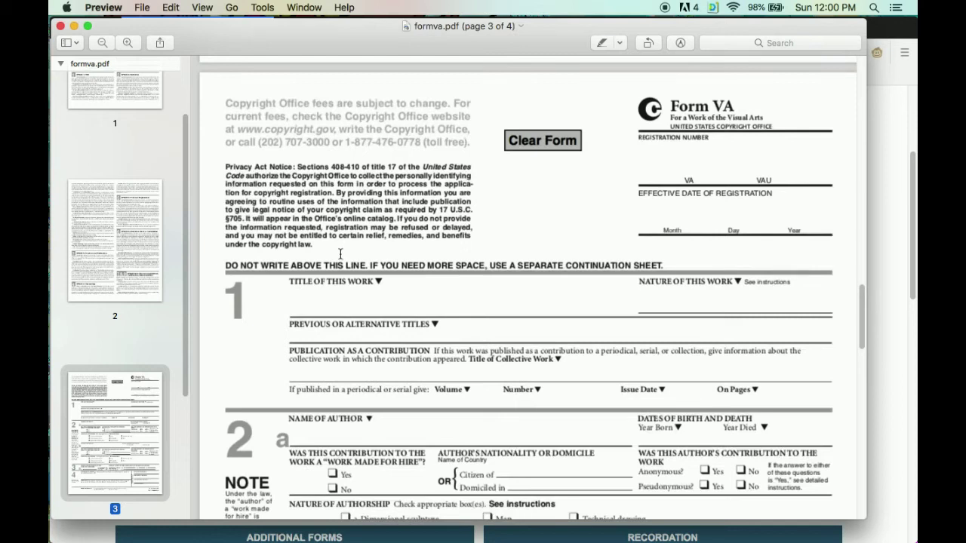
left_click(379, 306)
Scan through page 4 and back, then close the Form VA PDF in Preview.
scroll(512, 276, "down", 8)
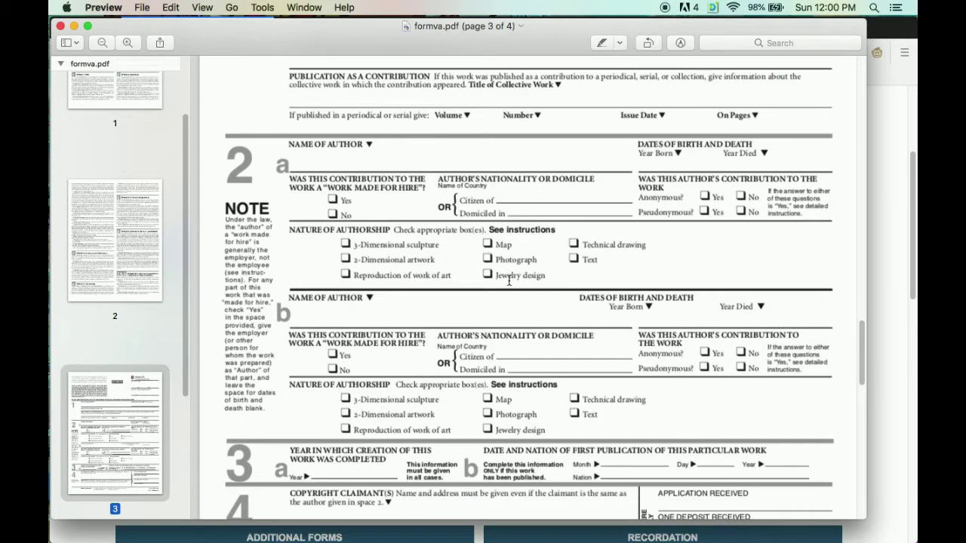
scroll(509, 281, "down", 12)
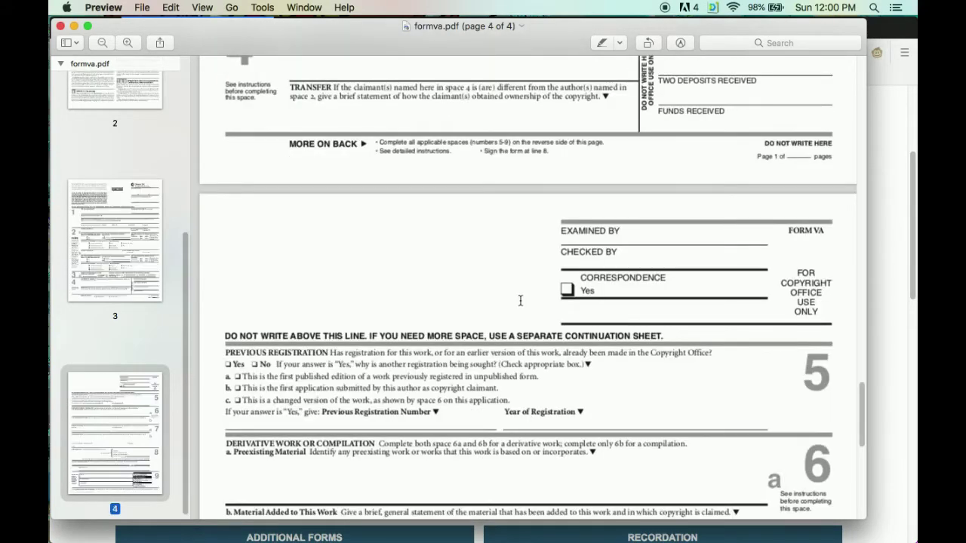
scroll(516, 290, "down", 12)
scroll(520, 306, "down", 1)
scroll(520, 306, "down", 5)
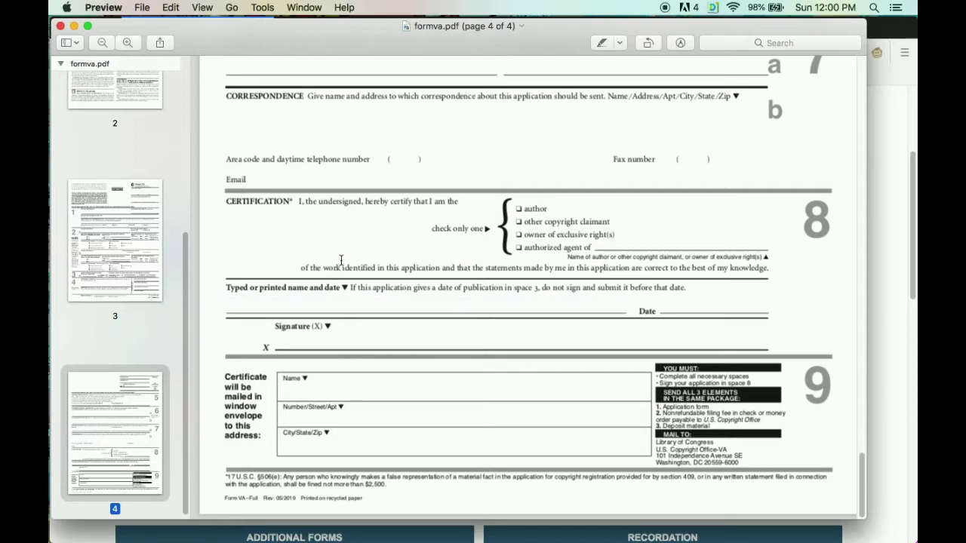
scroll(344, 251, "up", 7)
scroll(344, 250, "up", 10)
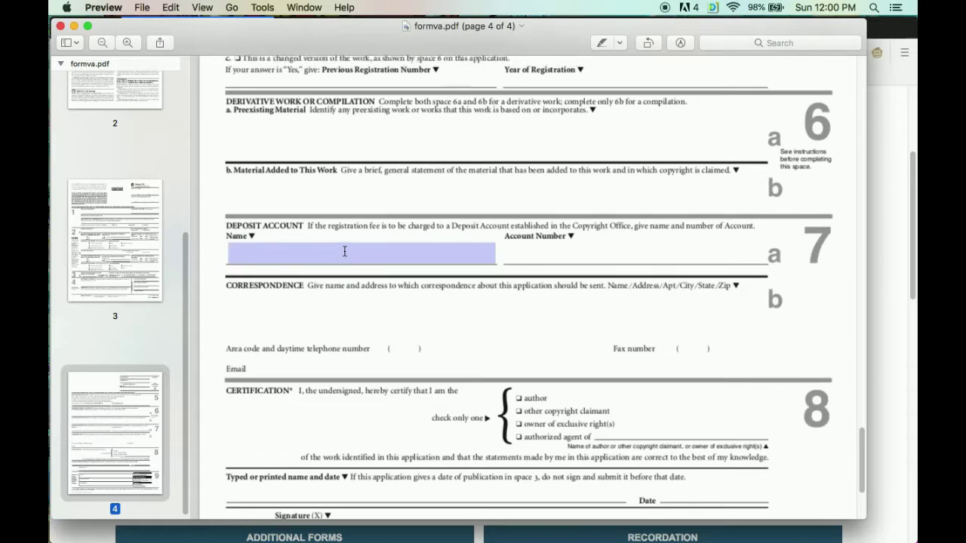
scroll(344, 250, "up", 10)
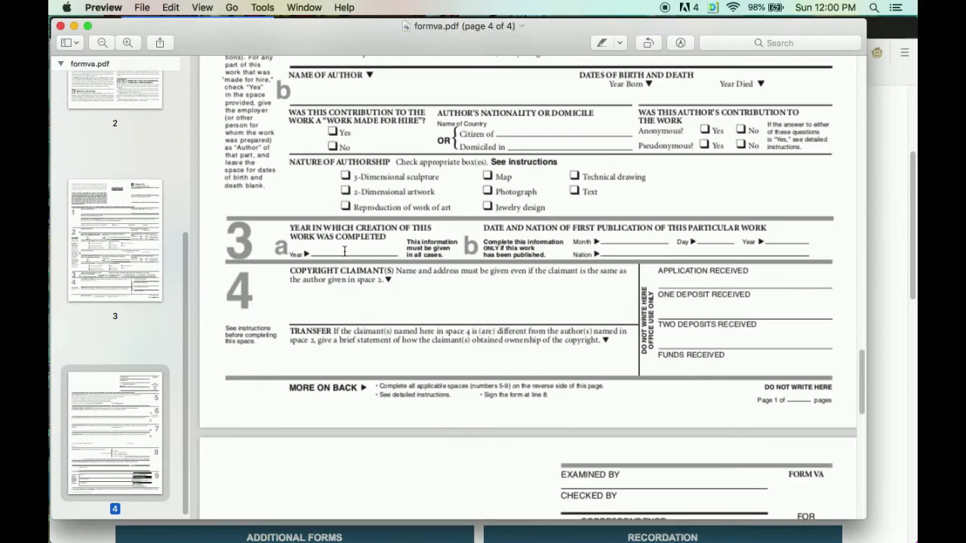
scroll(344, 250, "up", 10)
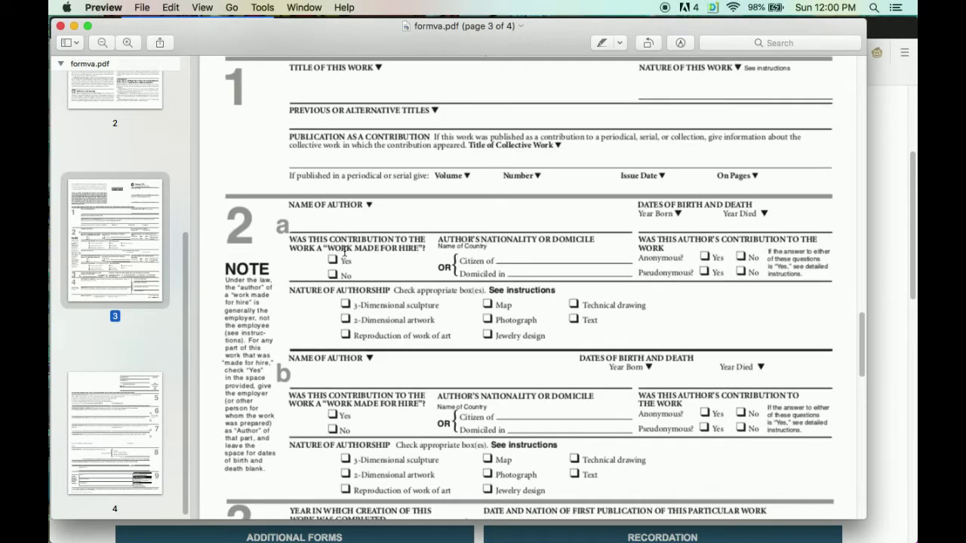
scroll(344, 251, "up", 10)
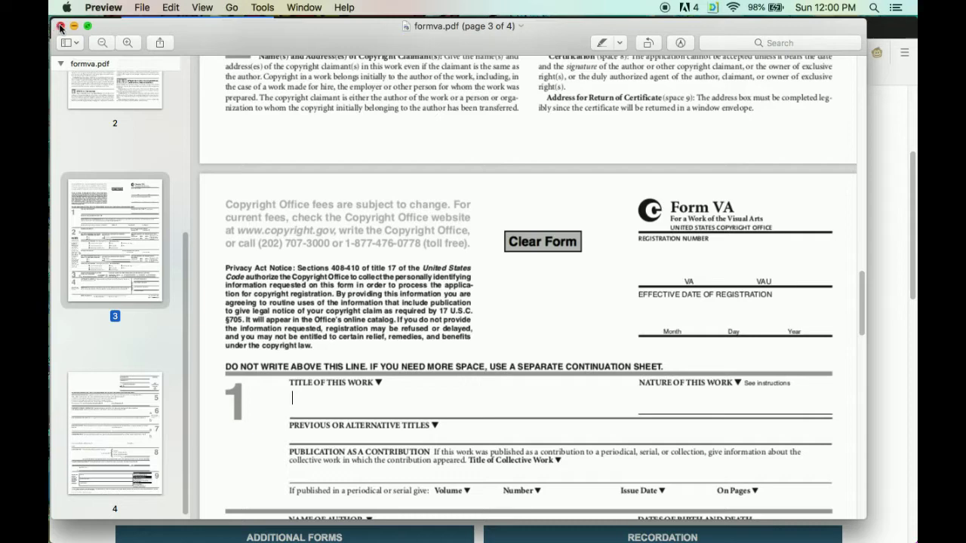
left_click(60, 26)
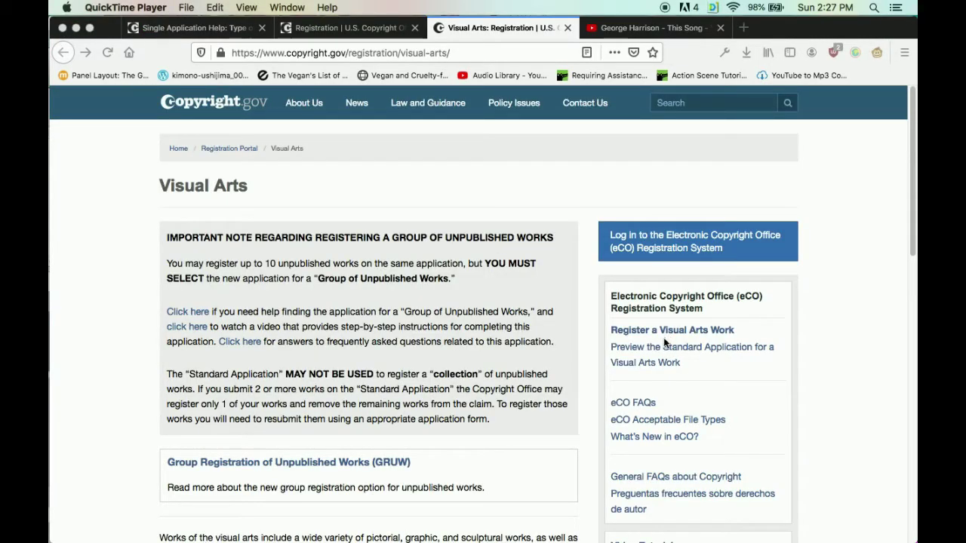
Return to Firefox, choose Register a Visual Arts Work, and open the eCO new-user registration form.
left_click(659, 334)
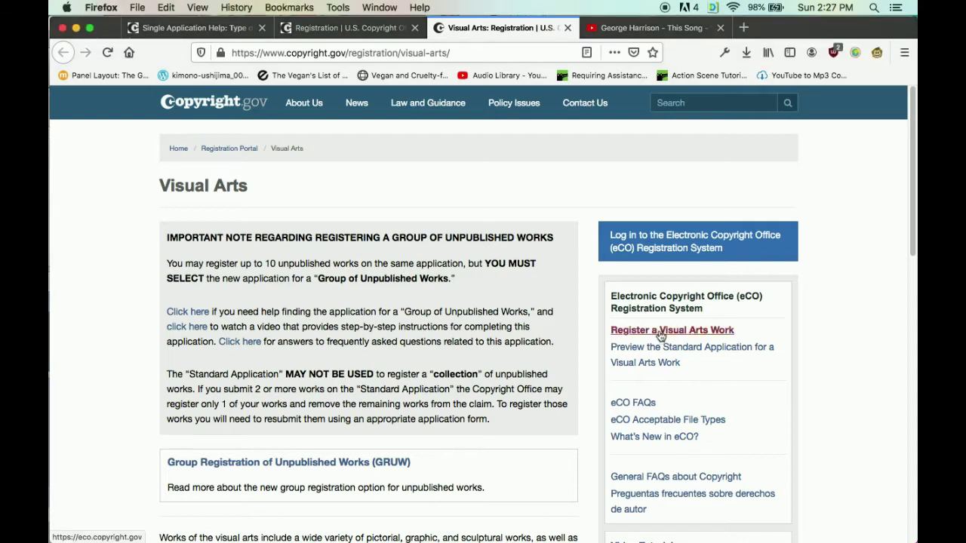
left_click(659, 332)
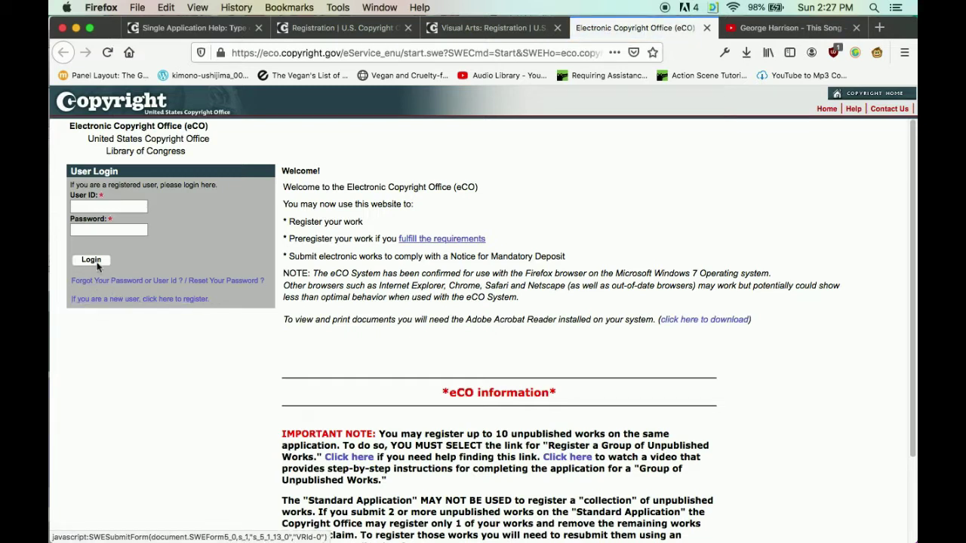
left_click(116, 301)
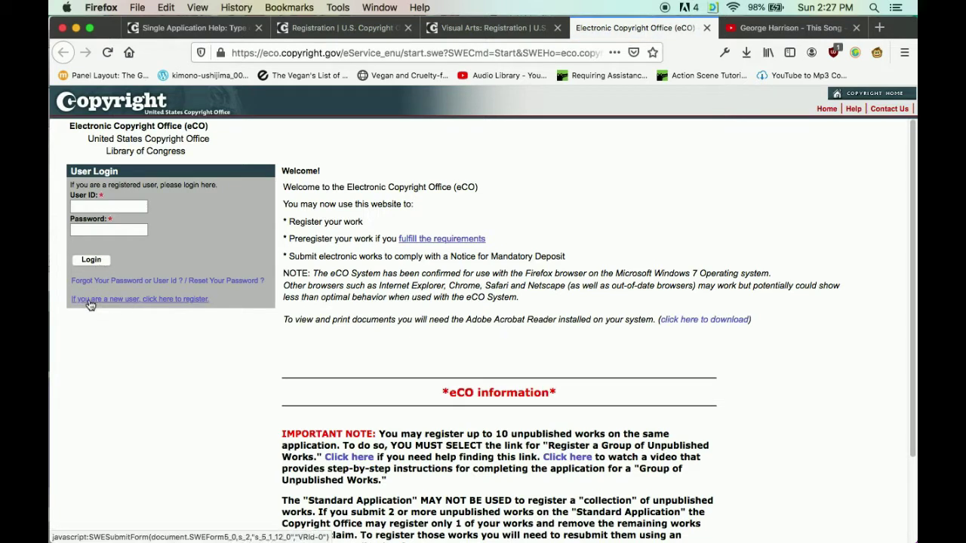
left_click(436, 193)
Enter the first and last name, e-mail address, user ID, and the password twice.
type("Name")
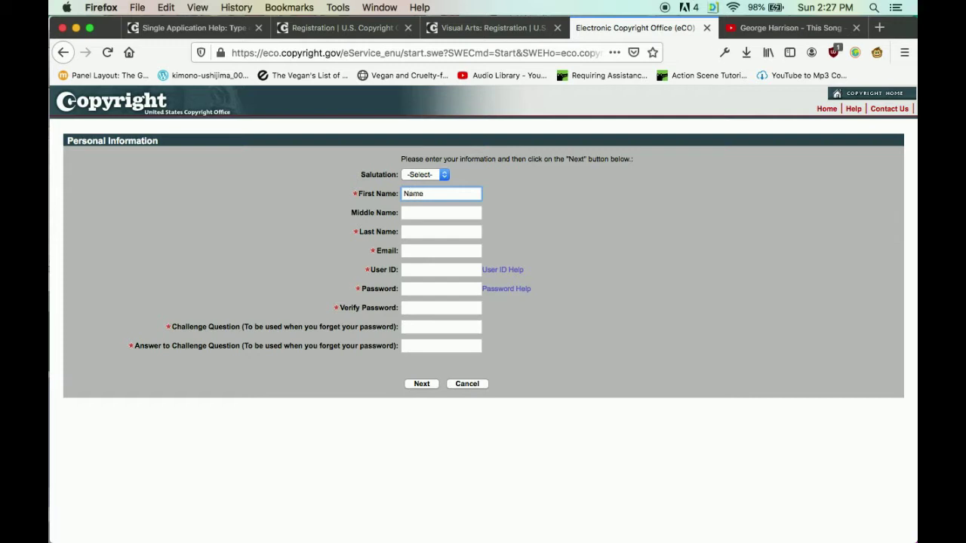
left_click(441, 232)
type("Surname")
left_click(441, 250)
type("Name.Surname@g")
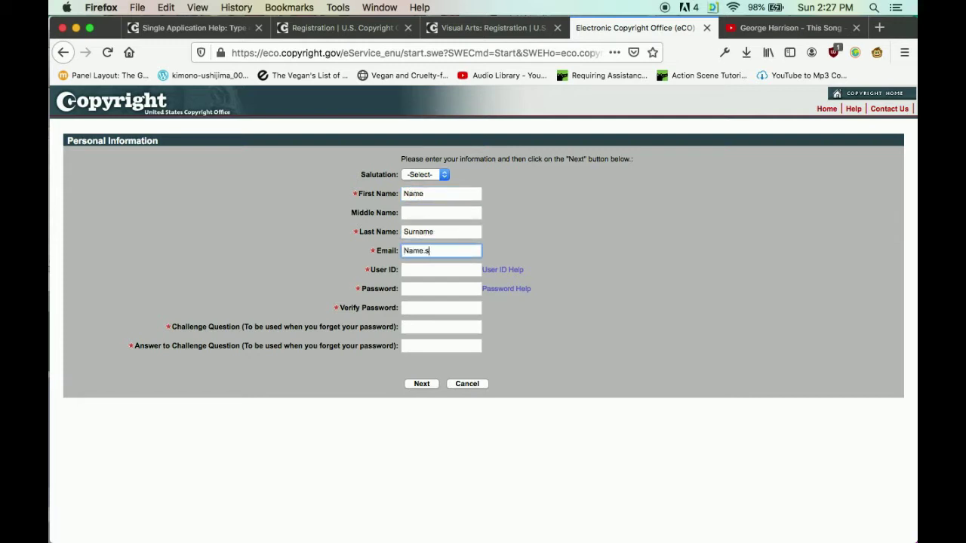
type("mail.com")
left_click(440, 269)
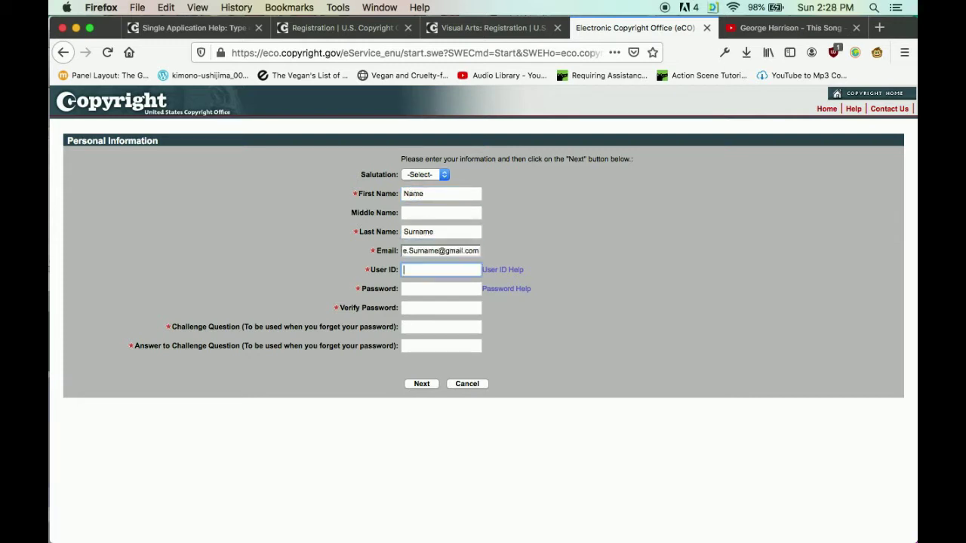
type("NameSurname")
left_click(440, 289)
type("**")
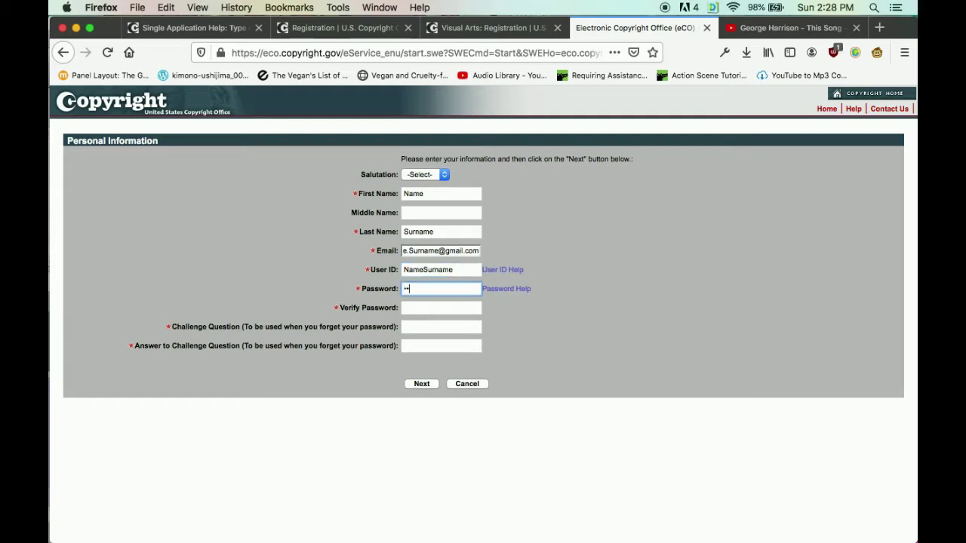
type("******")
left_click(440, 308)
type("*******")
Set the challenge question 'What is my first name?' with its answer and submit the personal details.
left_click(441, 327)
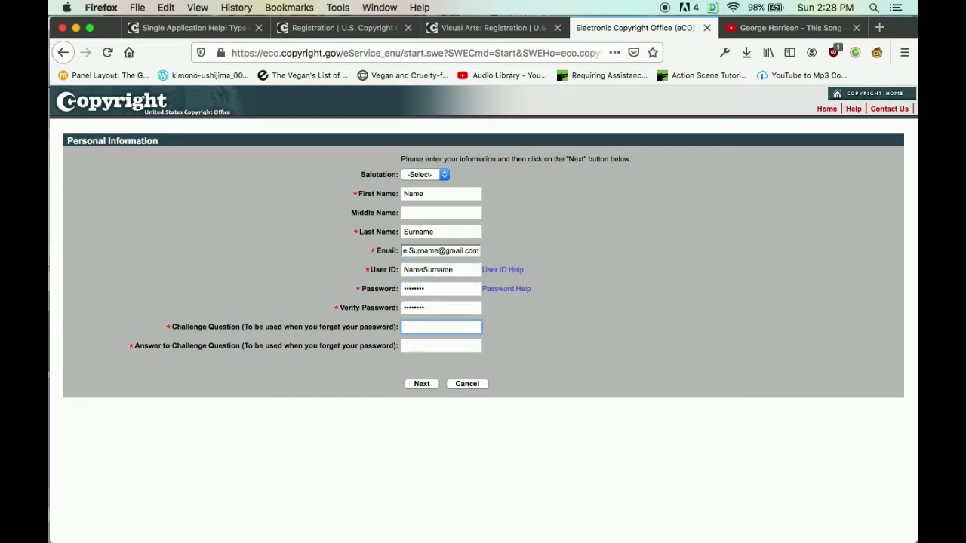
type("What is my first name?")
key("Tab")
type("Name")
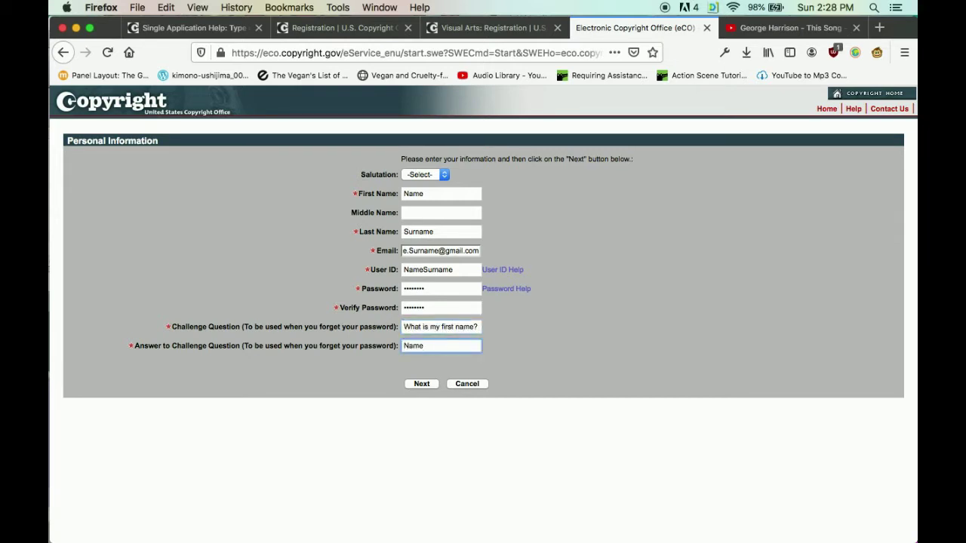
left_click(421, 384)
Enter the mailing address, city, state and zip code, with United States as country.
left_click(437, 176)
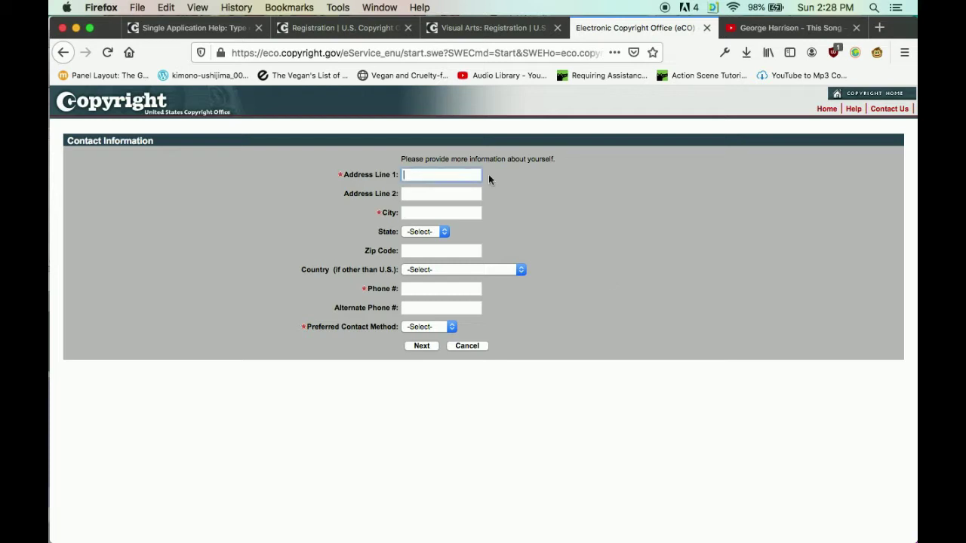
type("address")
key("BackSpace")
key("BackSpace")
key("BackSpace")
key("BackSpace")
key("BackSpace")
key("BackSpace")
key("BackSpace")
type("101 Address Ln.")
left_click(441, 213)
type("City State")
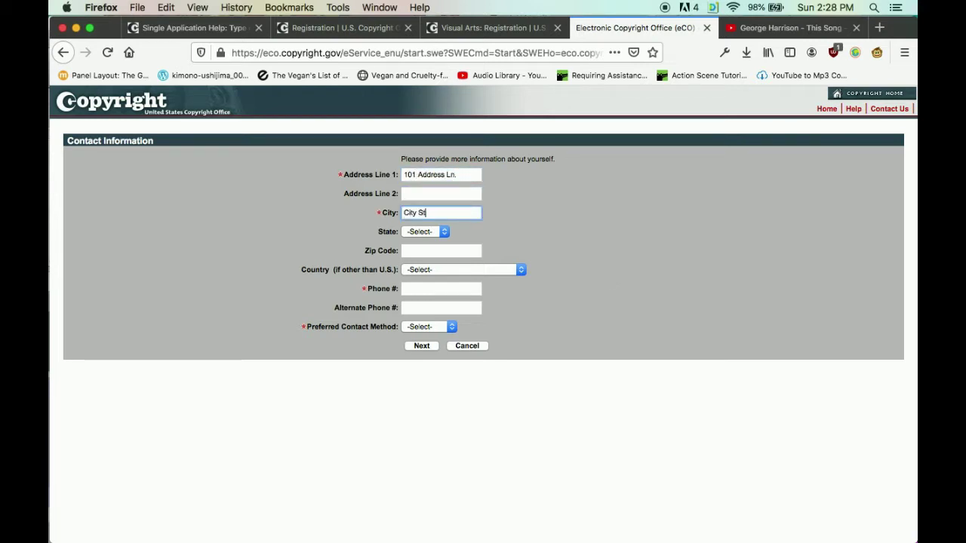
key("Tab")
type("or")
key("Tab")
type("97008")
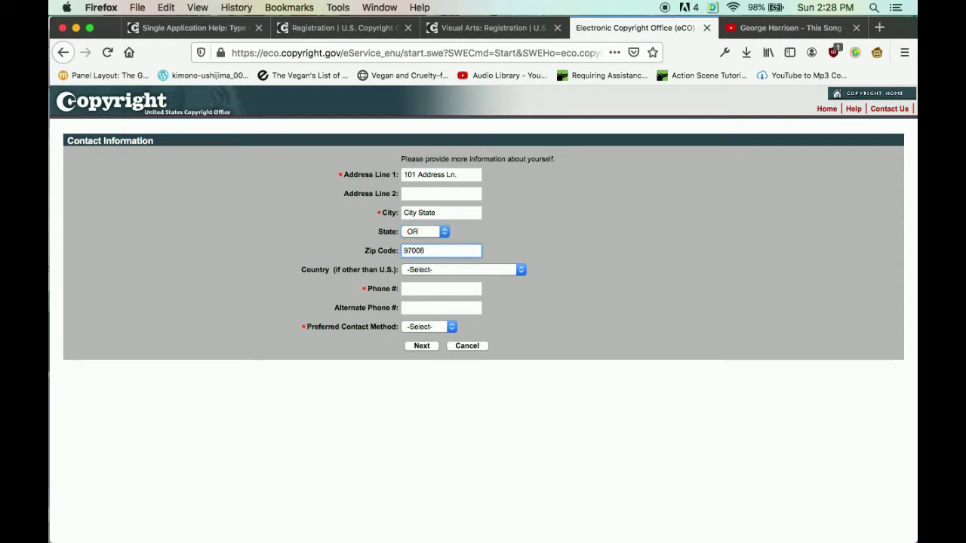
key("Tab")
left_click(513, 273)
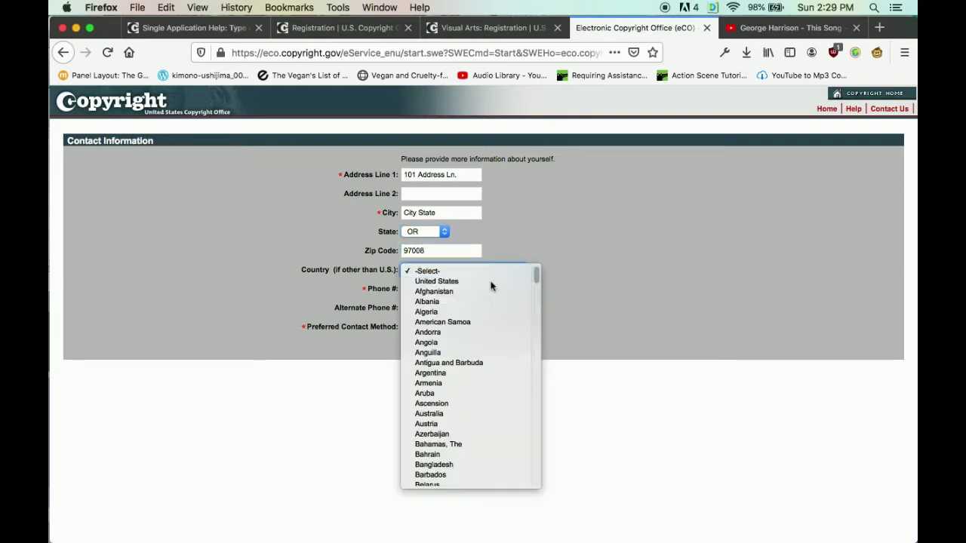
left_click(491, 280)
Enter the phone number and choose US Postal as the preferred contact method.
key("Tab")
type("555")
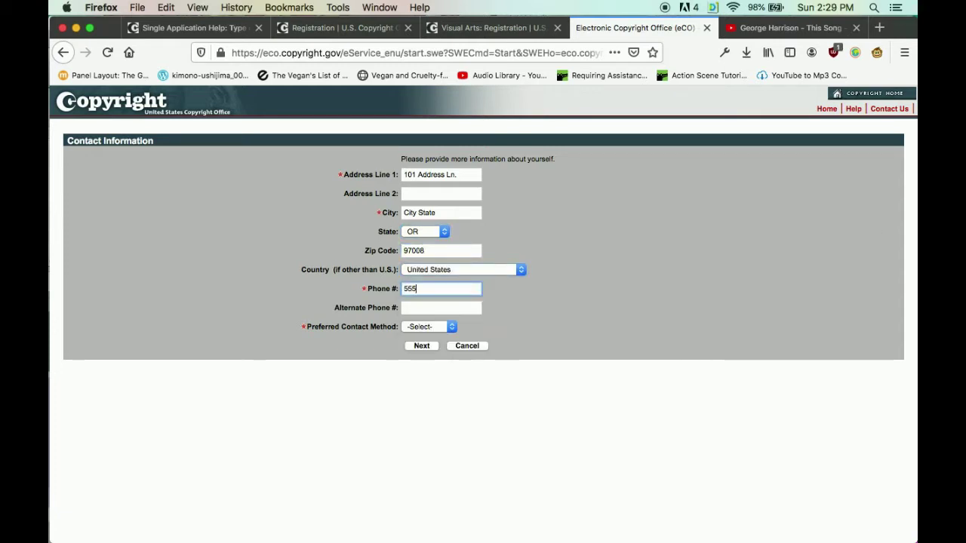
type("-555-5555")
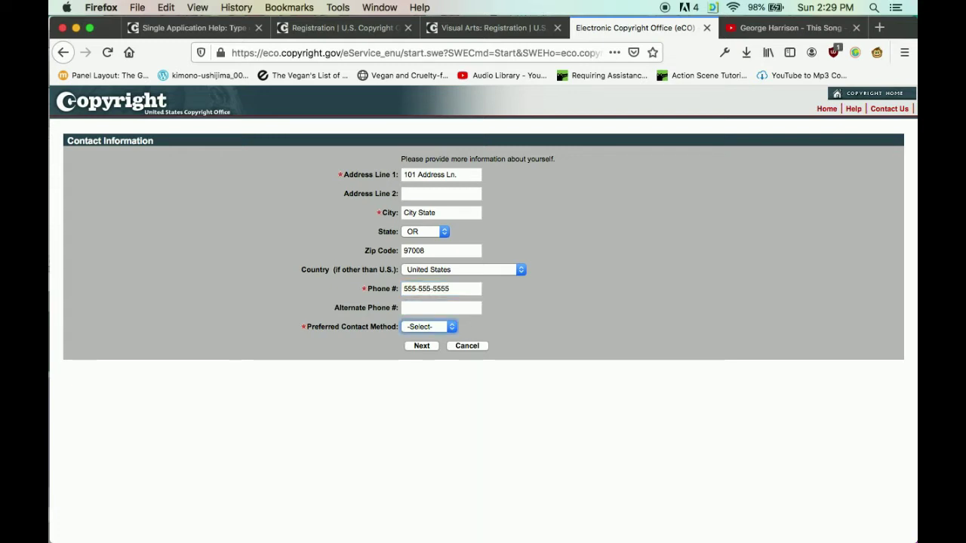
left_click(432, 328)
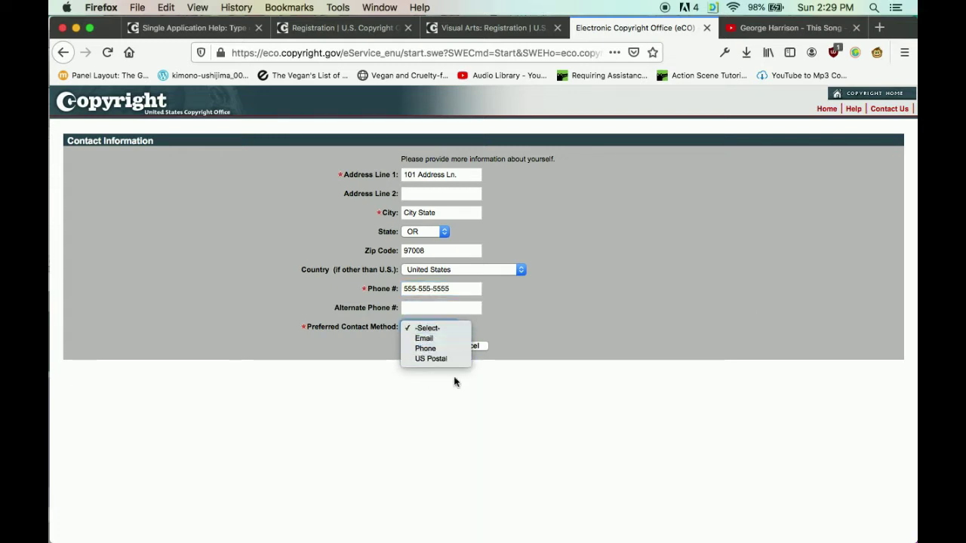
left_click(437, 359)
Submit the contact information, accept the PAY.GOV usage terms, and finish the profile confirmation.
left_click(422, 346)
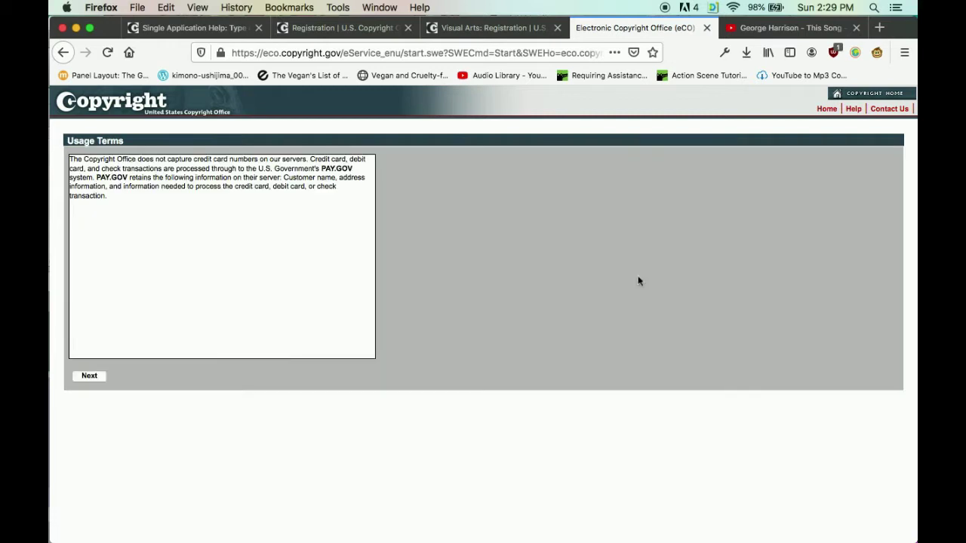
left_click(90, 377)
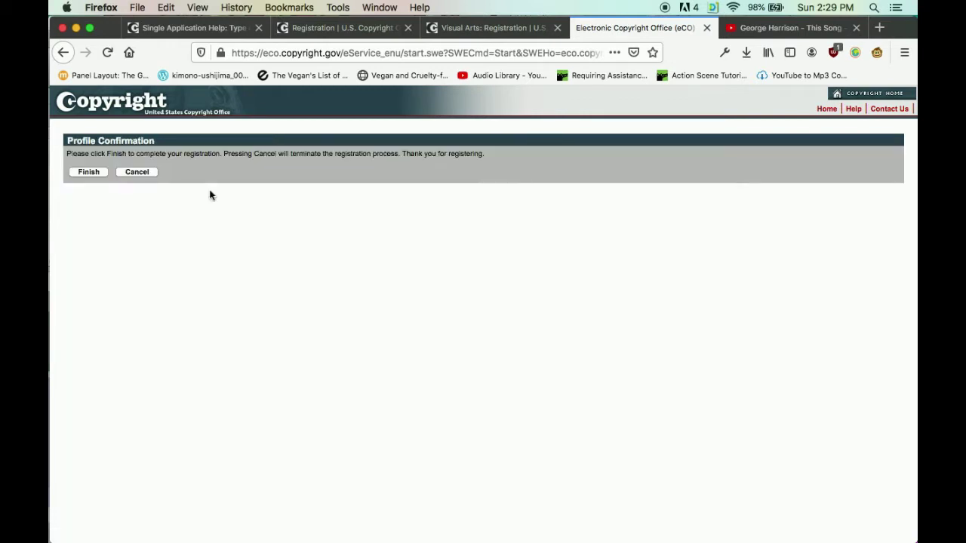
left_click(88, 172)
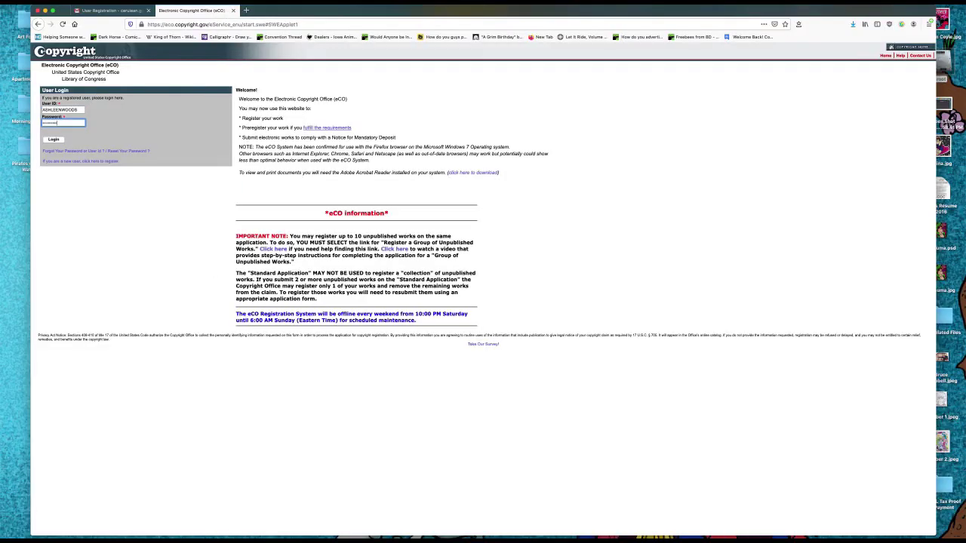
Log in to eCO with the new account's user ID and password.
left_click(53, 140)
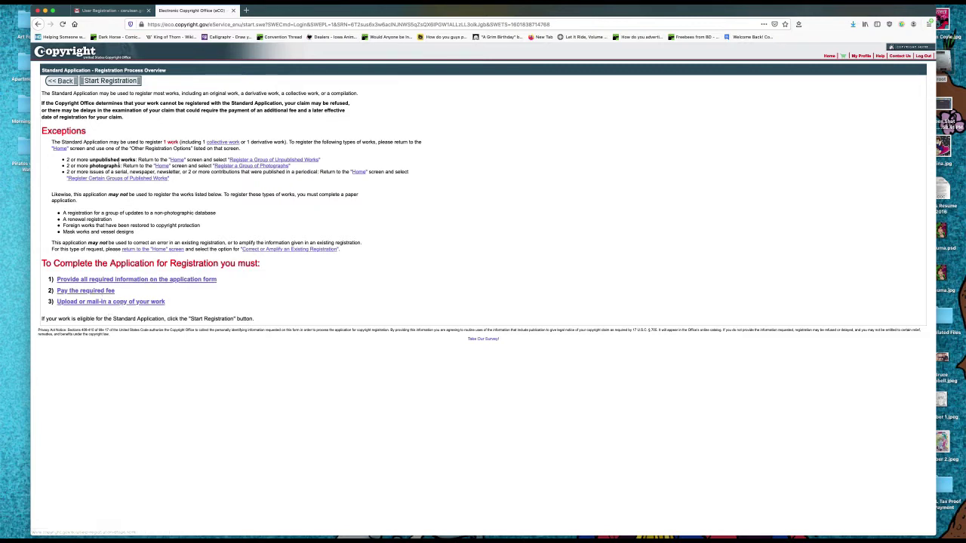
Check the eCO FAQ in a new tab, close it, and start a new registration case.
left_click(167, 280)
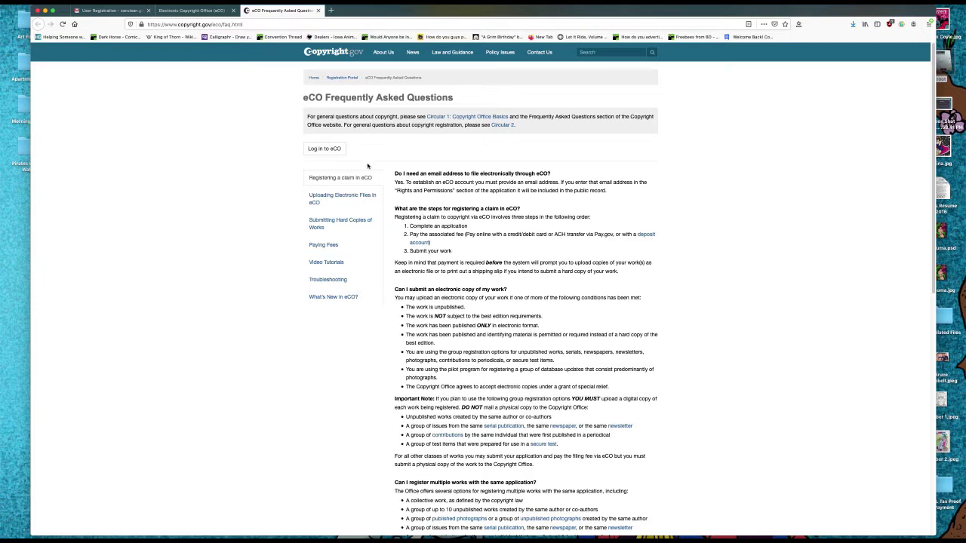
left_click(318, 10)
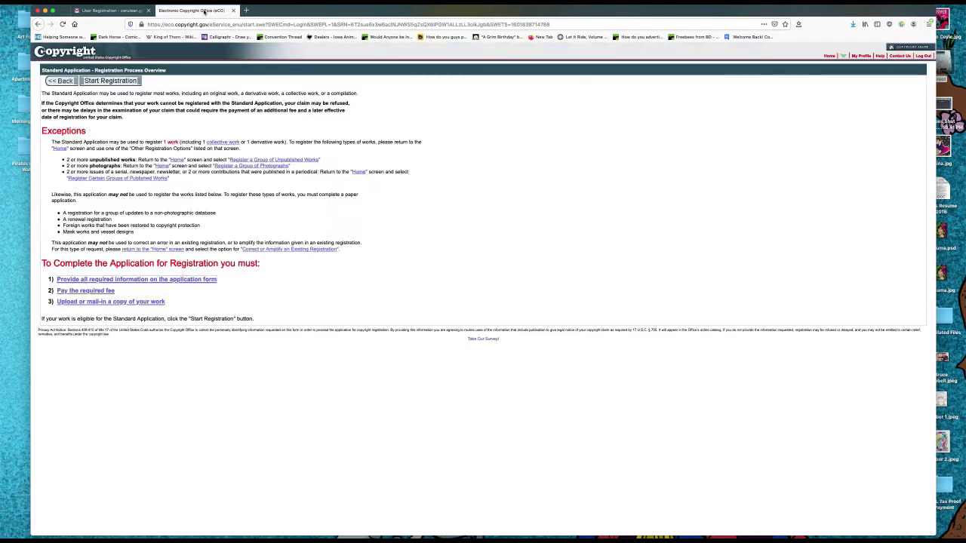
left_click(105, 82)
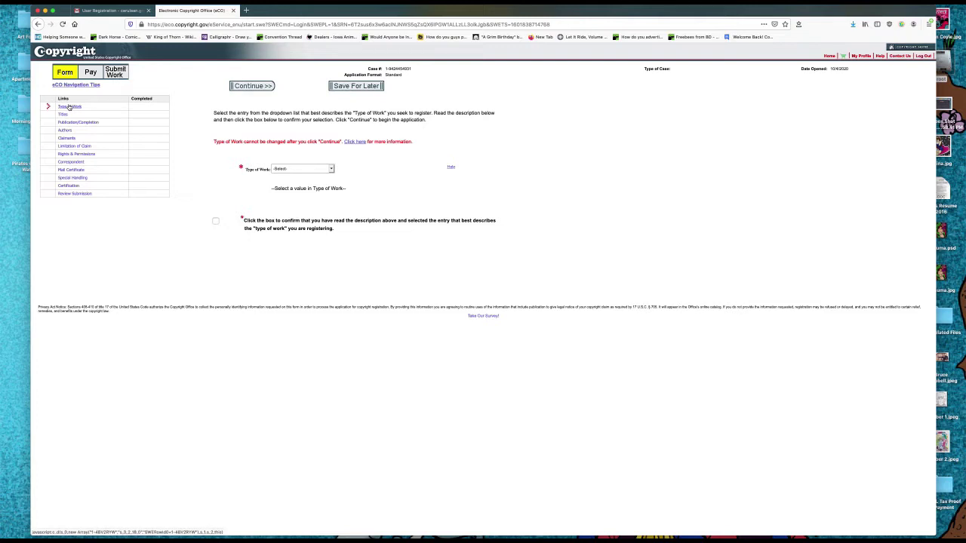
Choose Work of the Visual Arts as the type of work, confirm it, and continue.
left_click(330, 168)
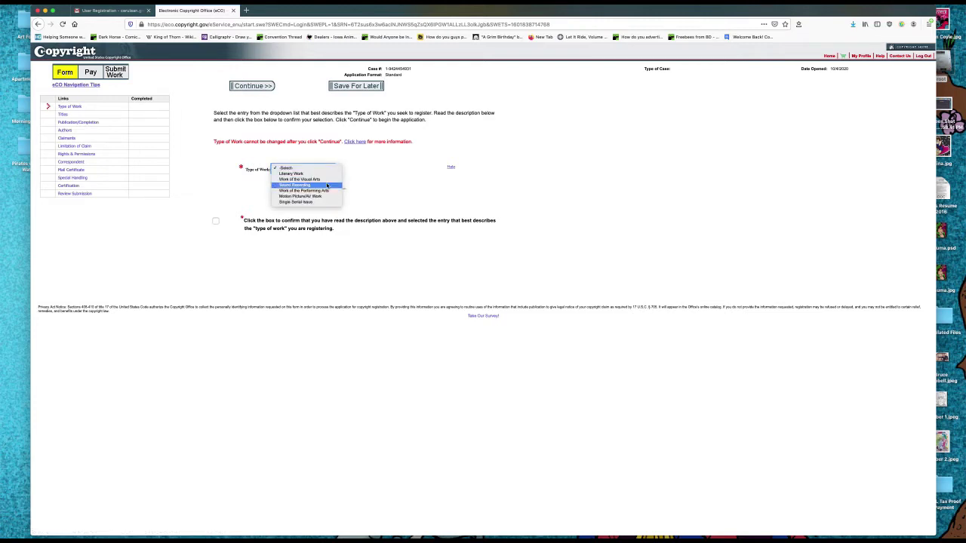
left_click(325, 180)
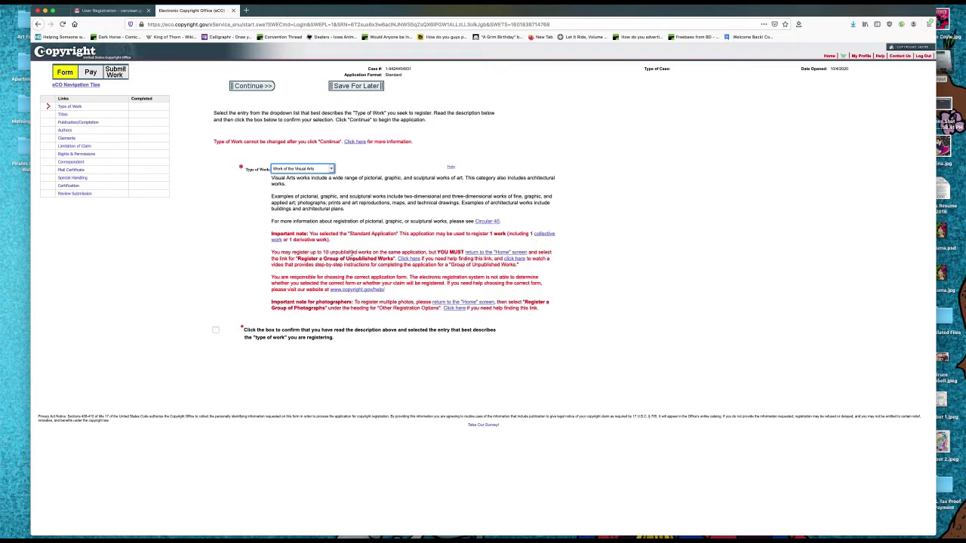
left_click(216, 330)
left_click(267, 87)
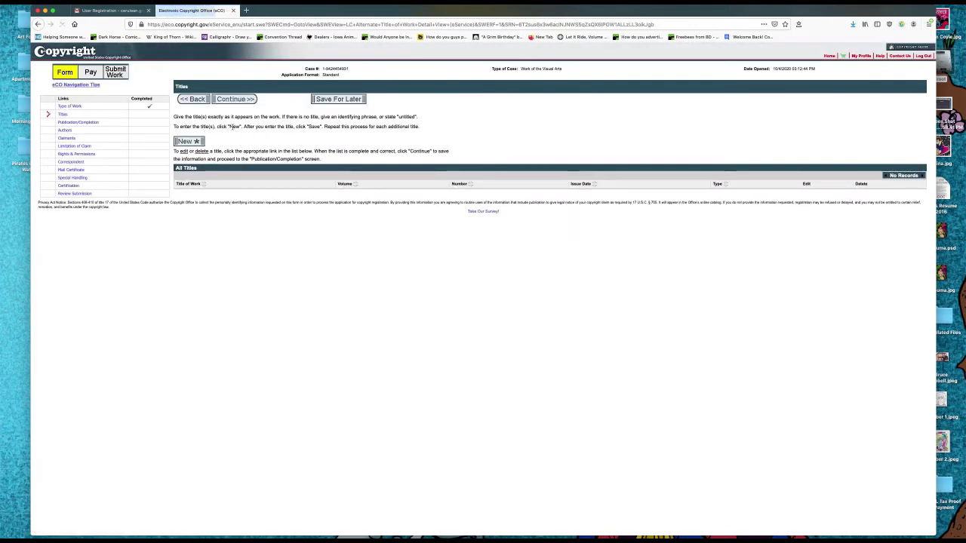
Save 'Dark Horse, Act Two' as the title of work being registered, then continue.
triple_click(201, 117)
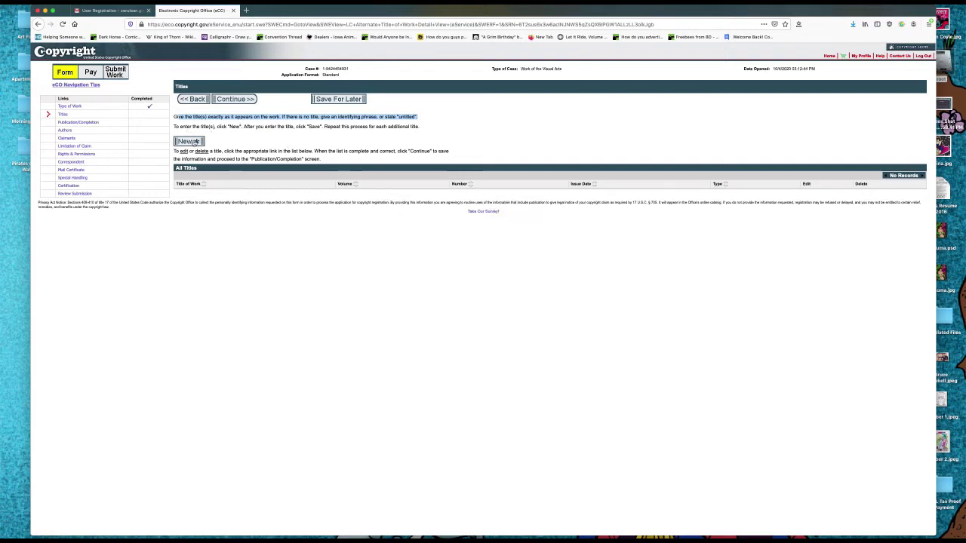
left_click(192, 142)
left_click(234, 161)
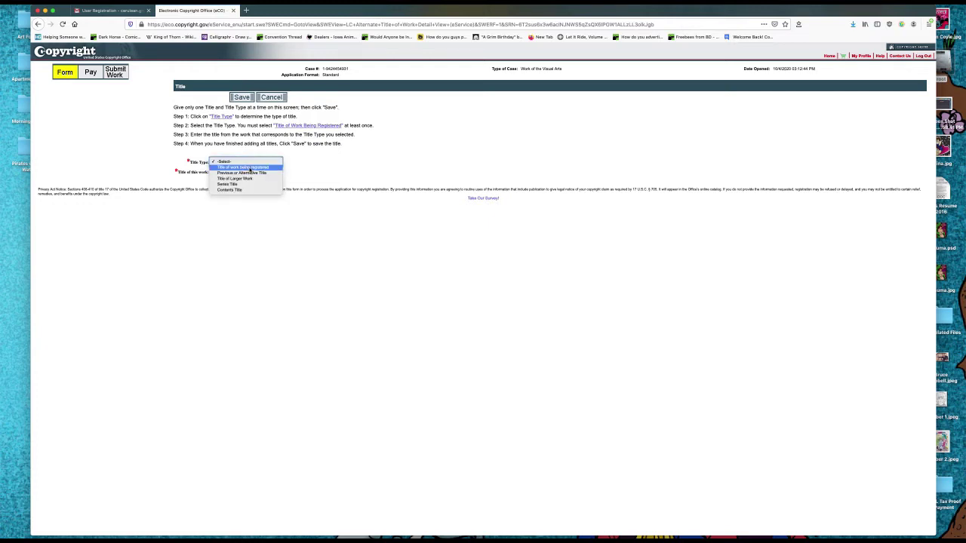
left_click(250, 168)
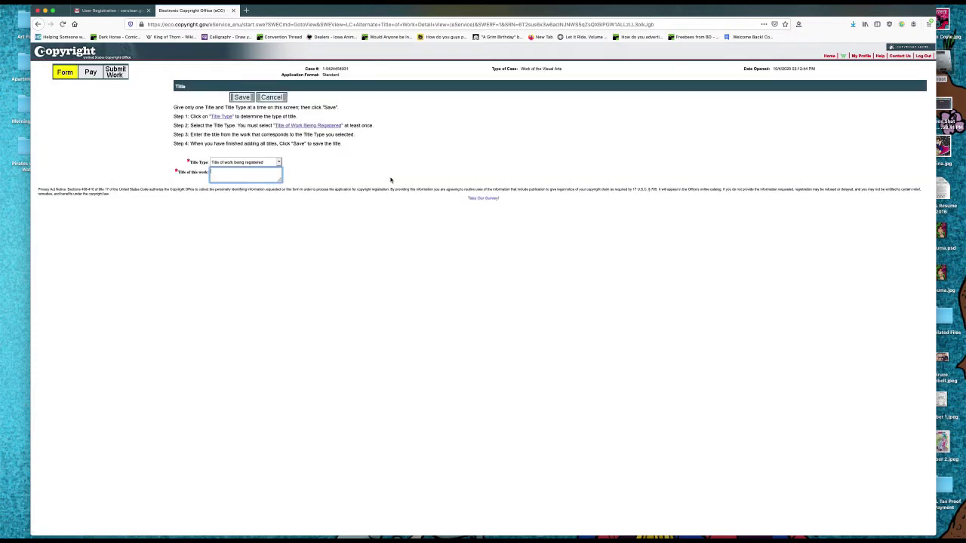
type("Dark Horse, Act Two")
left_click(386, 175)
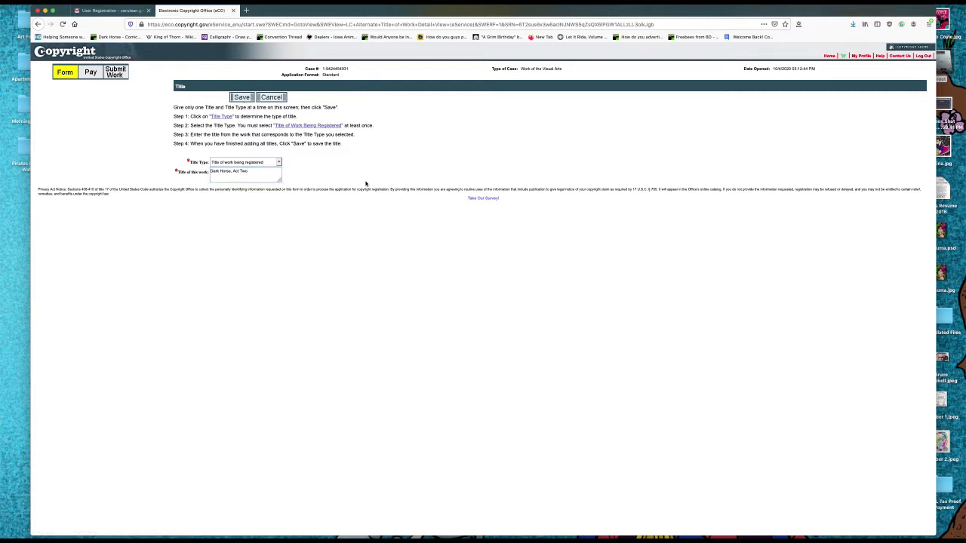
left_click(240, 97)
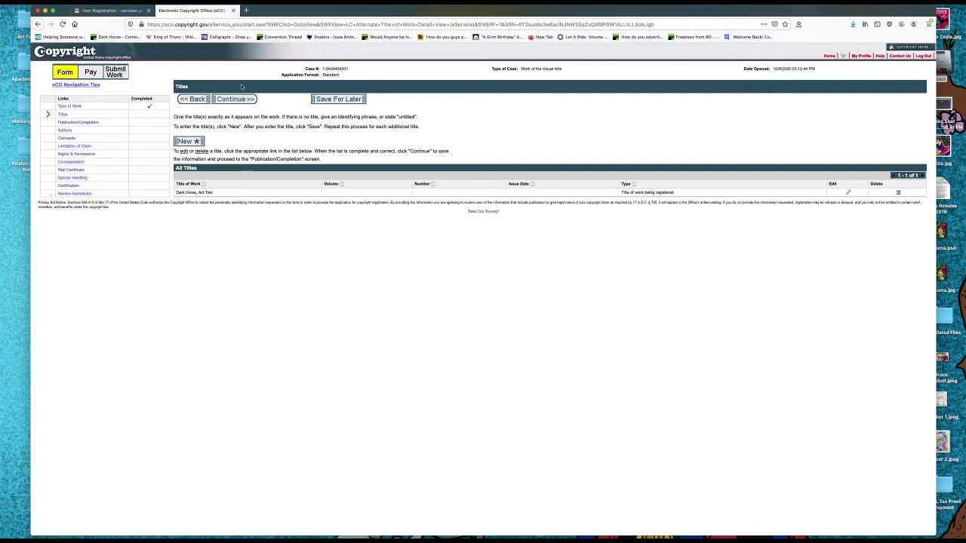
left_click(227, 101)
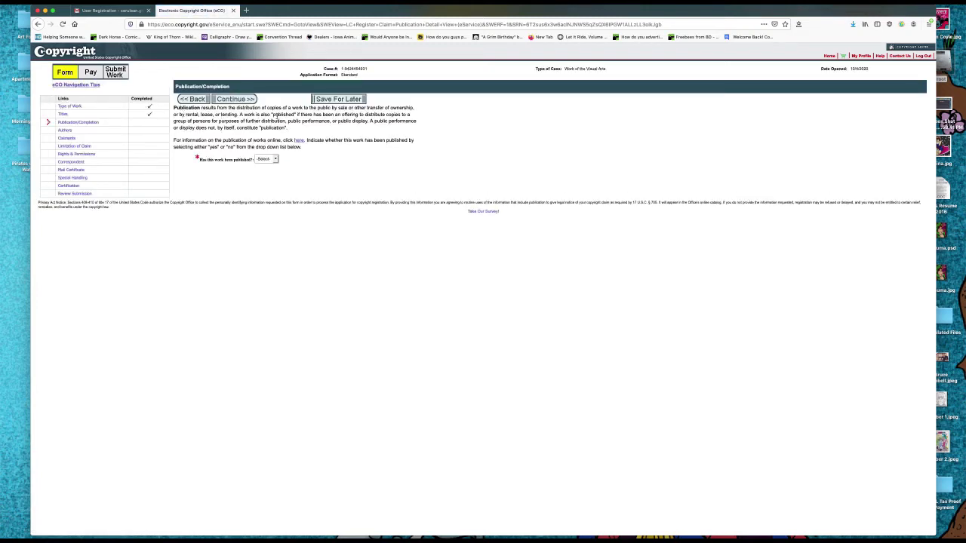
Answer No to published, enter 2019 as the year of completion, and continue.
left_click(274, 159)
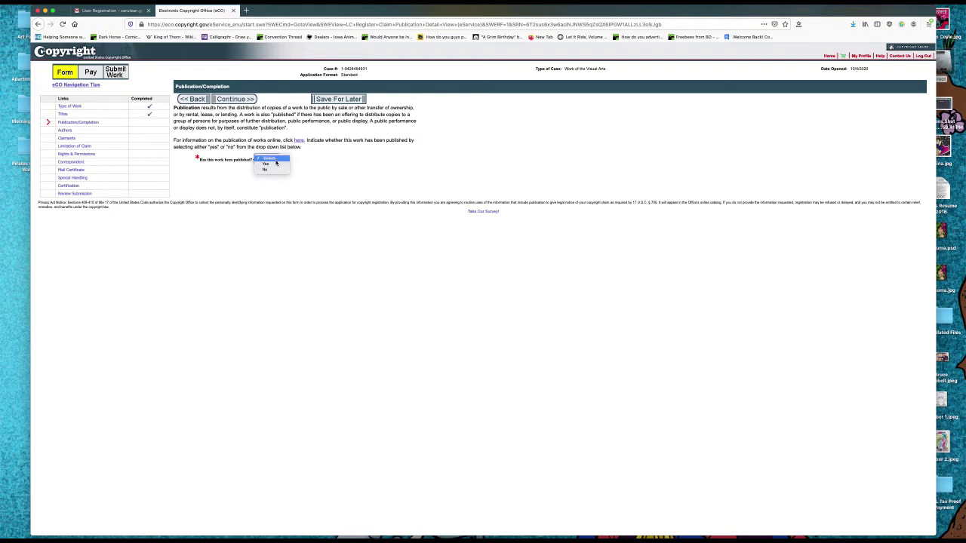
left_click(331, 170)
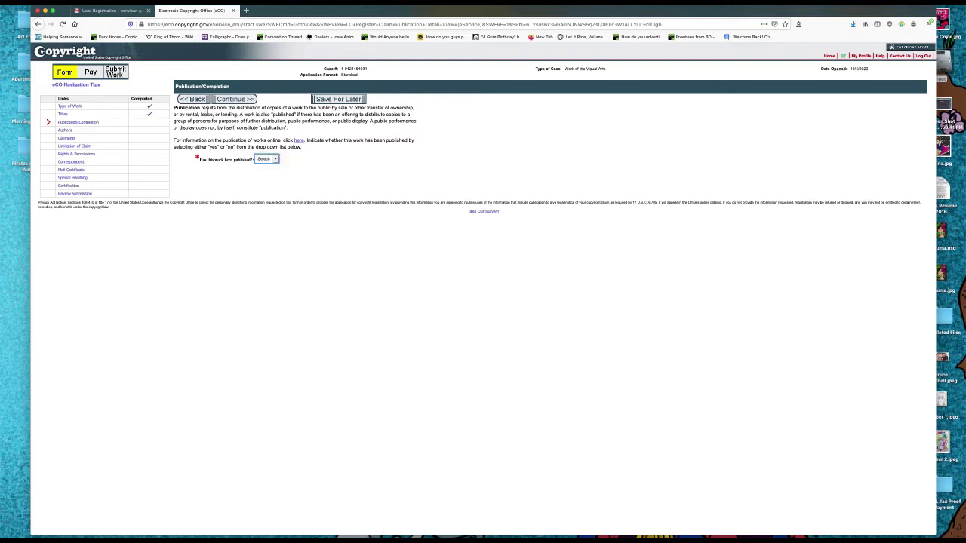
left_click_drag(202, 108, 245, 116)
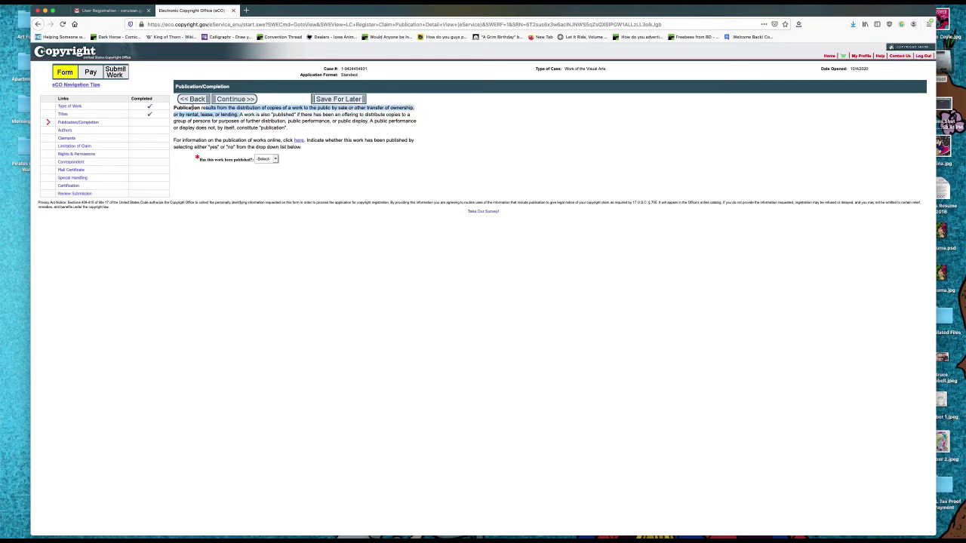
left_click(201, 108)
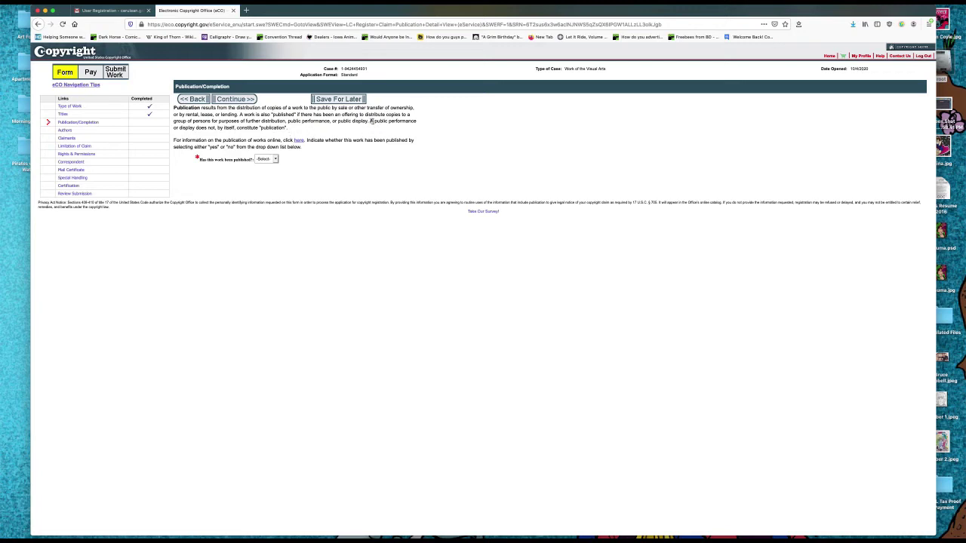
left_click_drag(371, 121, 415, 127)
left_click(266, 158)
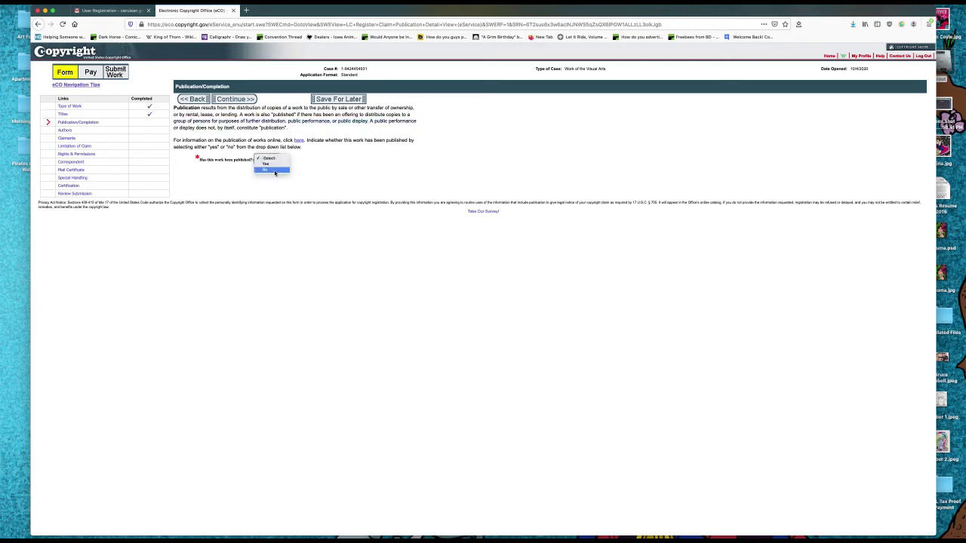
left_click(275, 170)
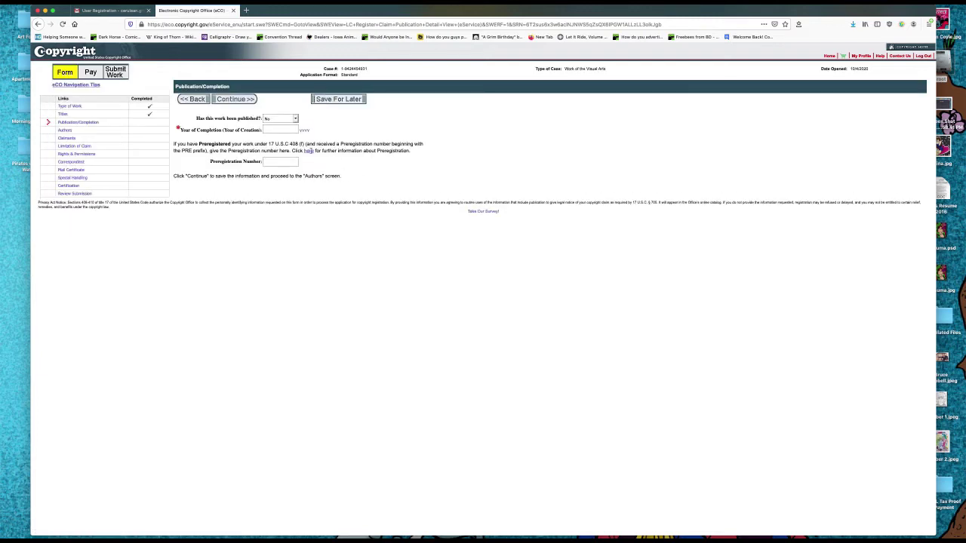
left_click(273, 129)
type("2019")
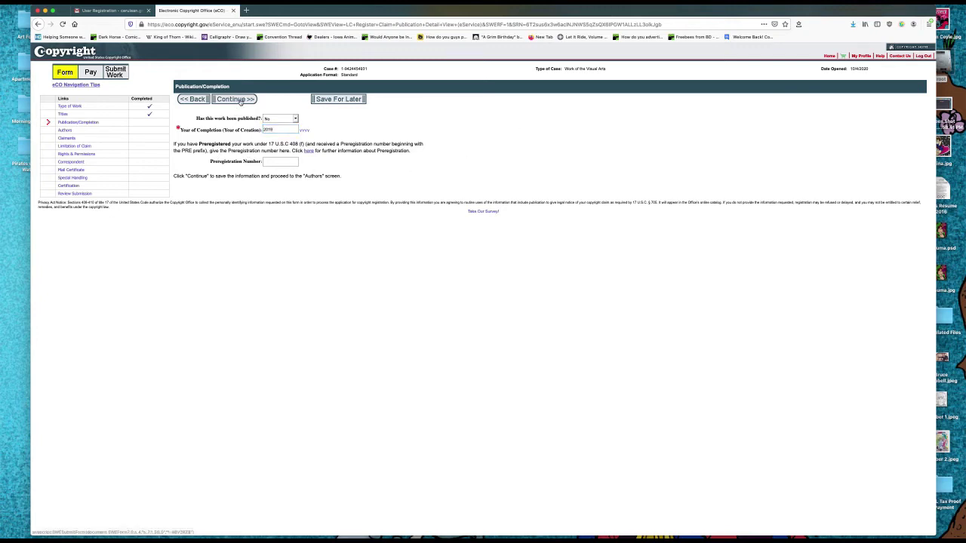
left_click(240, 100)
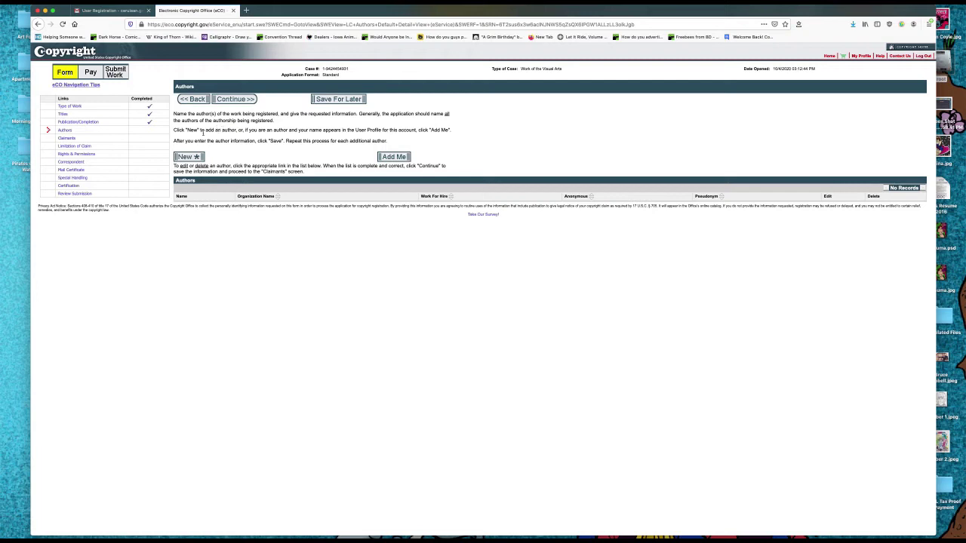
Add yourself as the author with United States citizenship.
left_click_drag(186, 129, 448, 132)
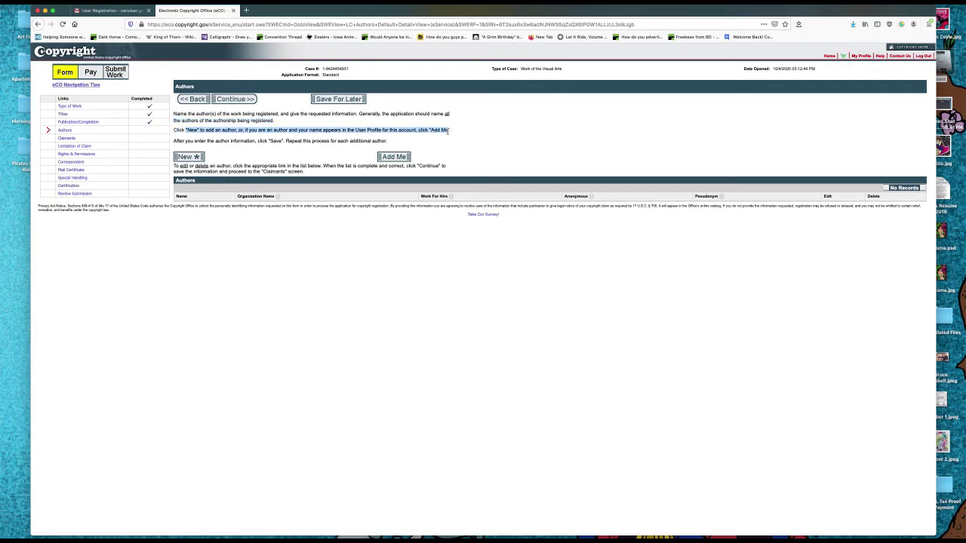
left_click(402, 156)
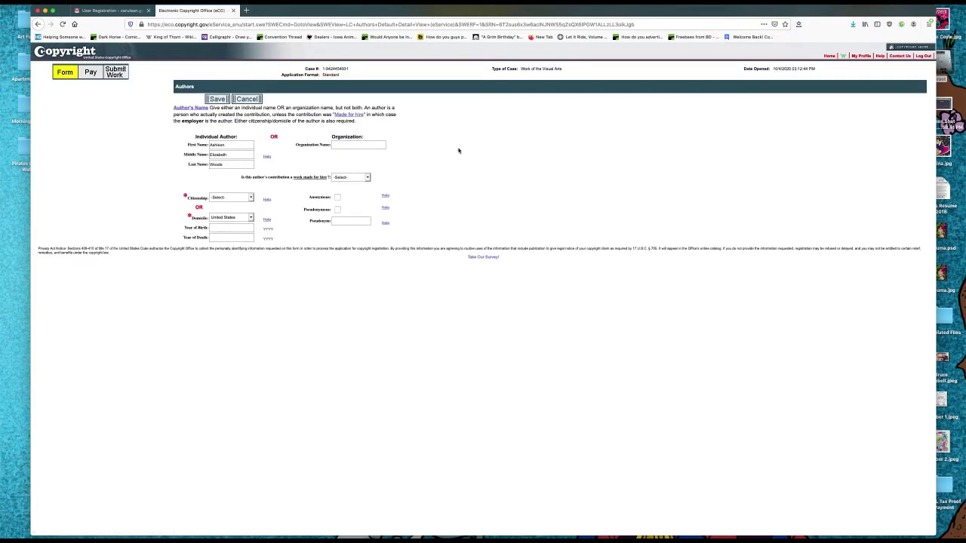
left_click(246, 198)
left_click(243, 203)
left_click(218, 98)
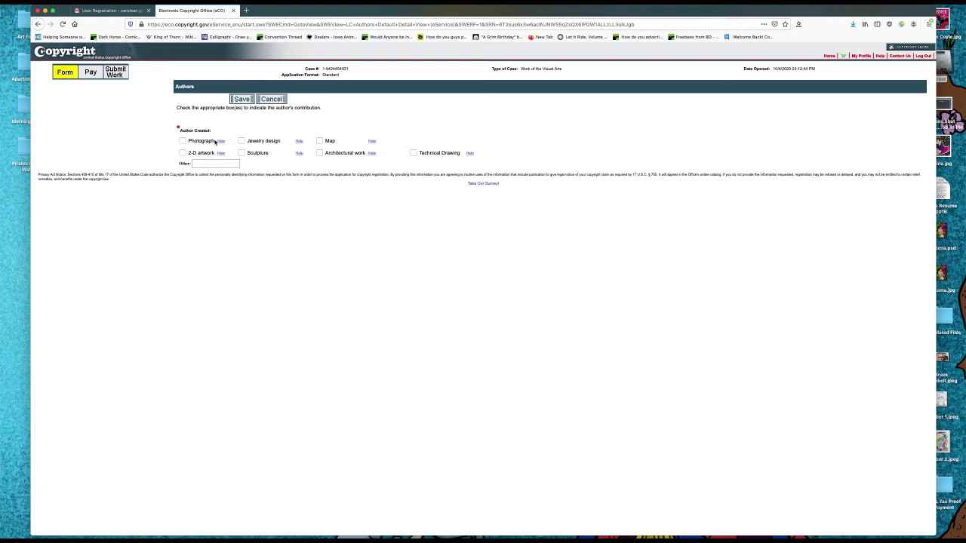
Record the author's contribution as 2-D artwork, save it, and continue to Claimants.
left_click(182, 154)
left_click(214, 165)
type("Comic Book")
left_click(241, 100)
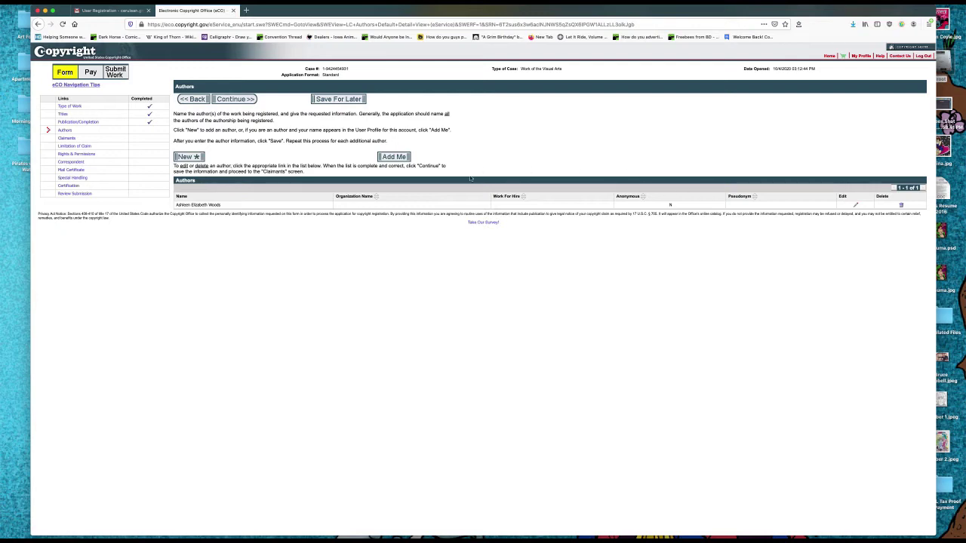
left_click(245, 100)
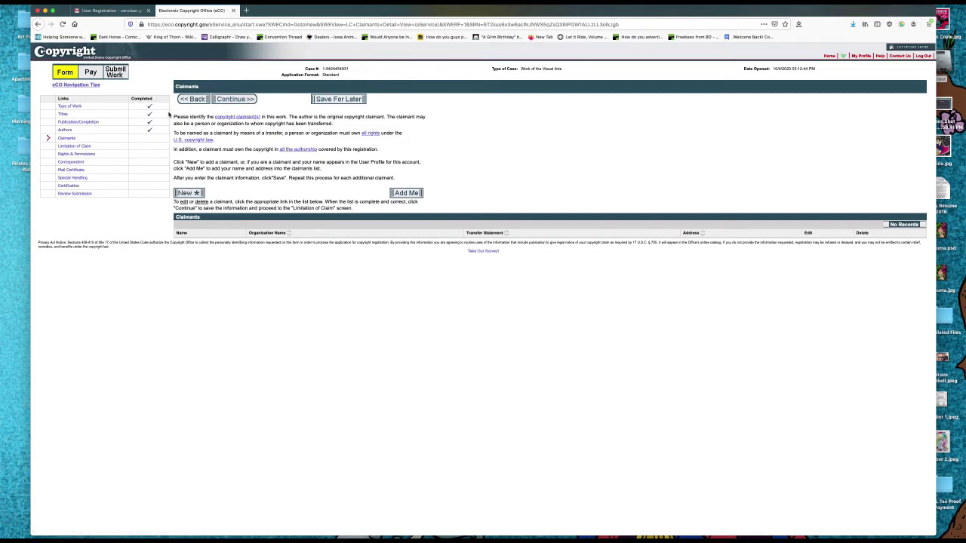
Add yourself as claimant, keeping the prefilled name and mailing address.
left_click_drag(174, 117, 426, 121)
left_click(406, 192)
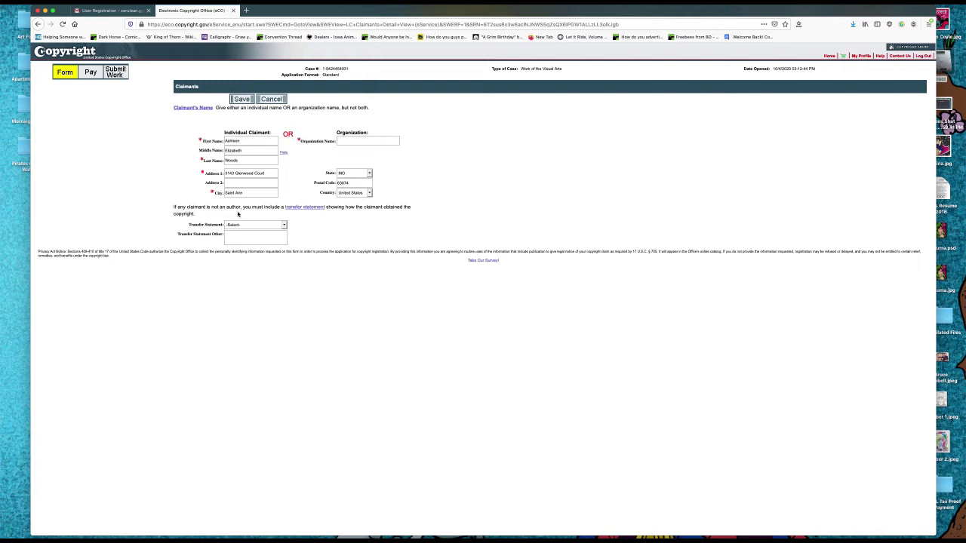
left_click_drag(267, 174, 207, 166)
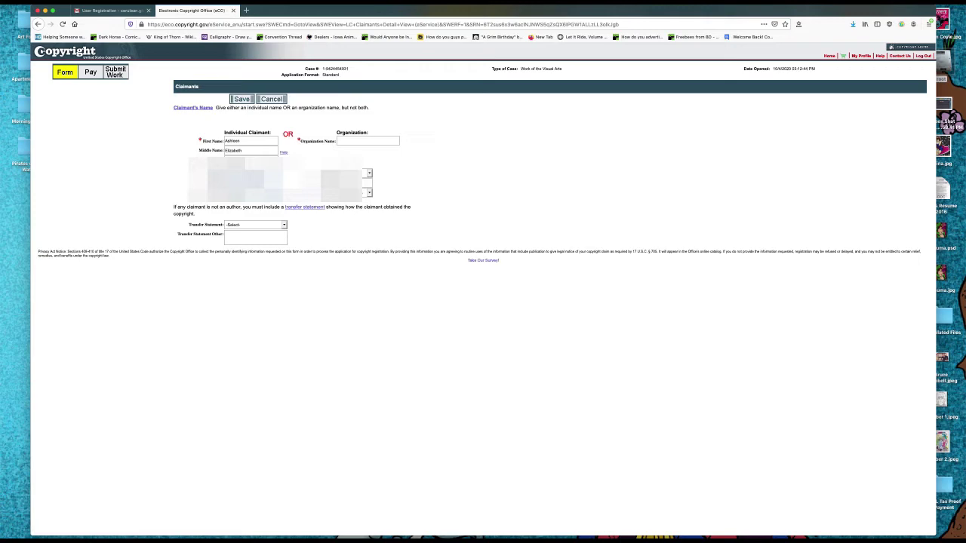
left_click(368, 173)
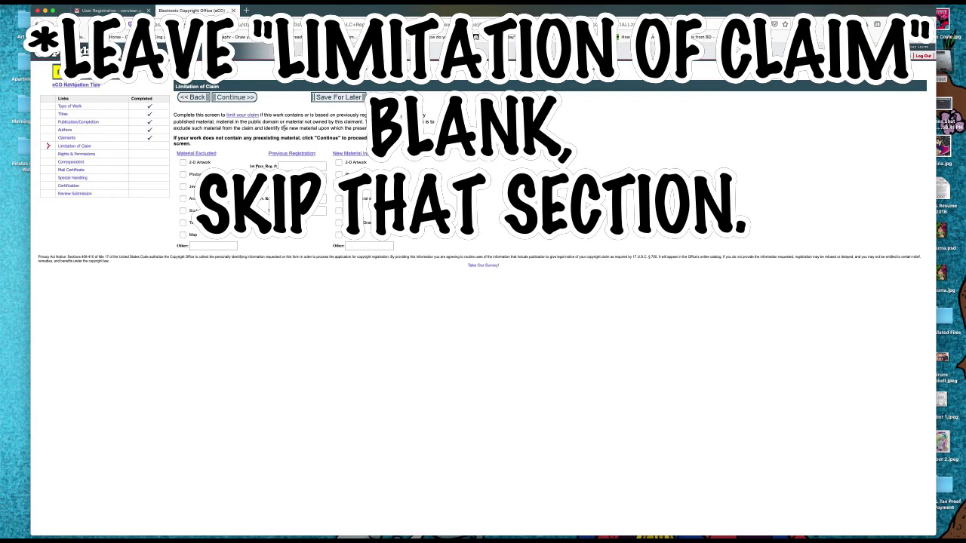
Leave Limitation of Claim blank and save the Rights & Permissions contact details.
left_click(235, 97)
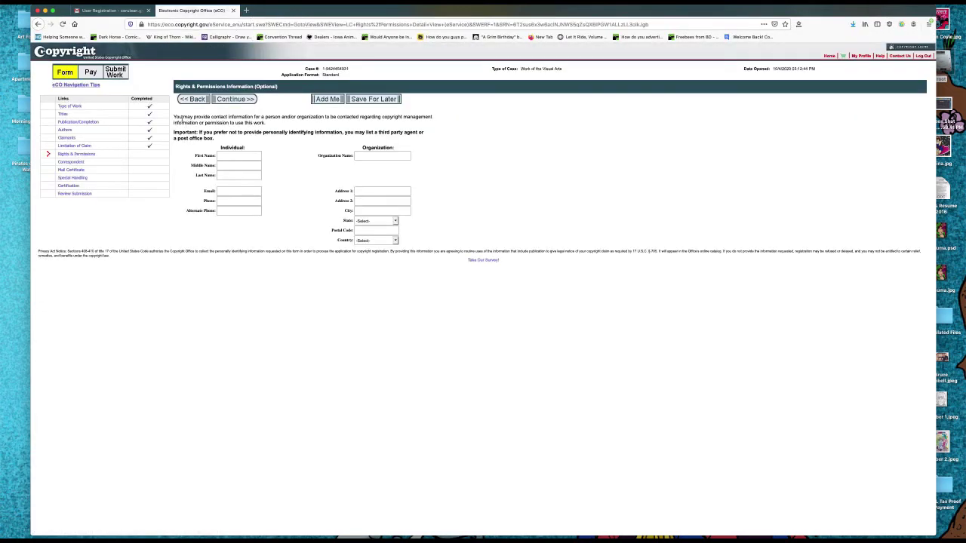
left_click_drag(174, 117, 273, 125)
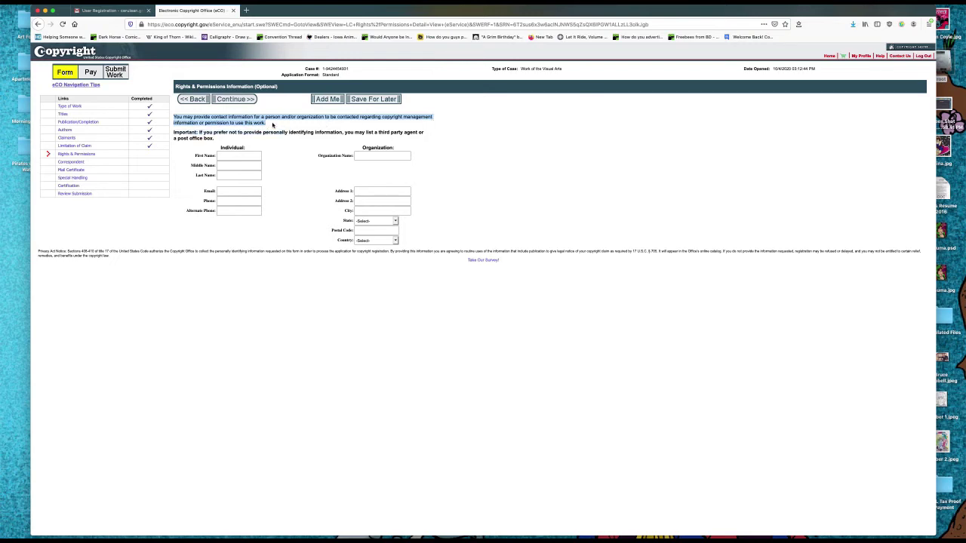
left_click(246, 129)
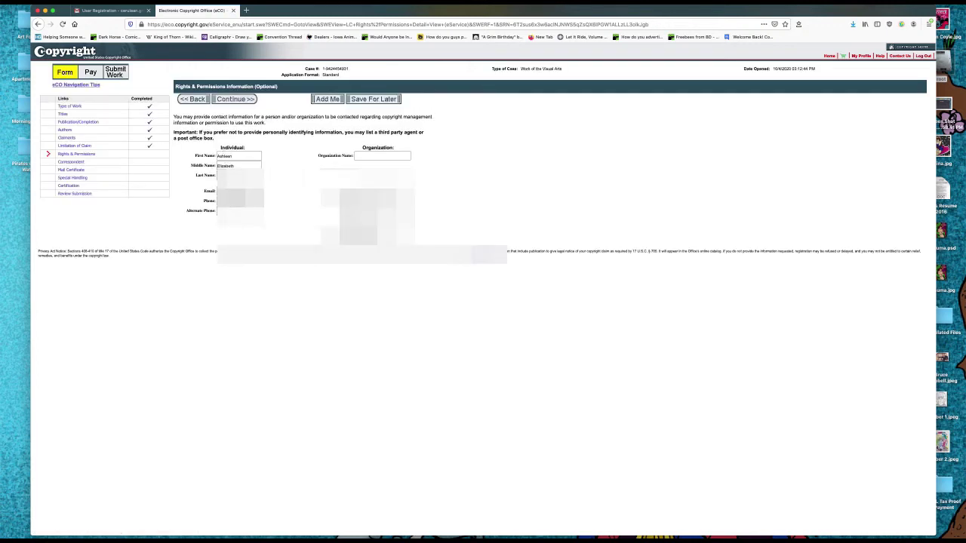
left_click(235, 99)
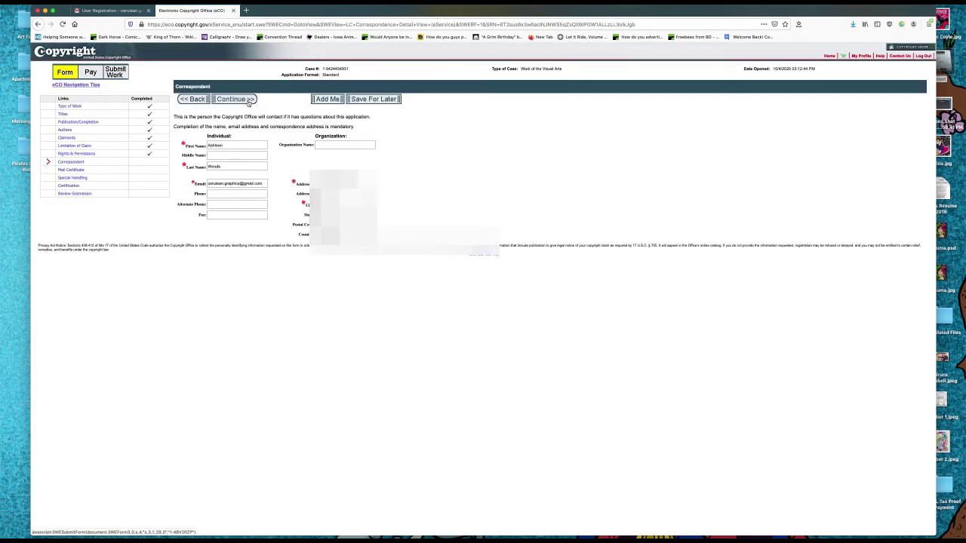
Keep the correspondent, and enter the certificate recipient's name and organization.
left_click(248, 103)
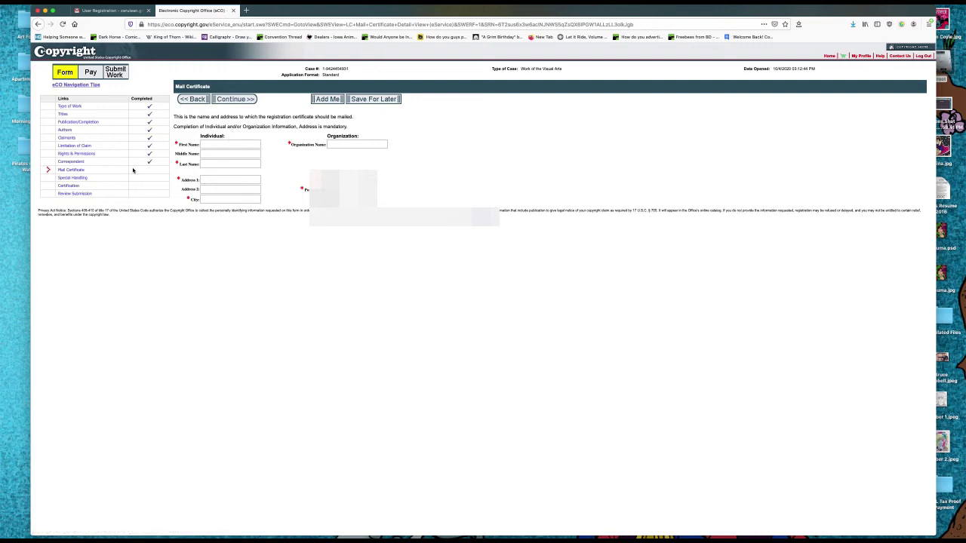
left_click(240, 147)
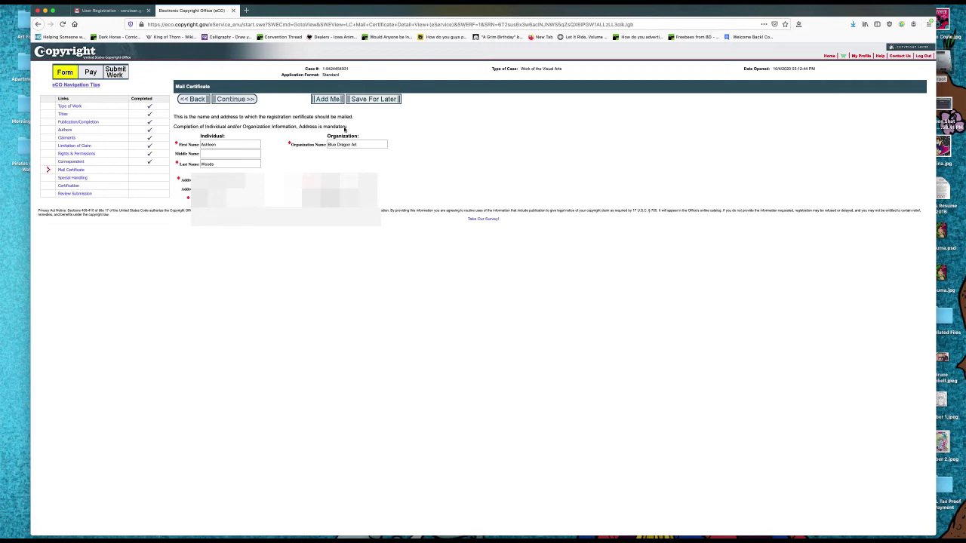
left_click(236, 100)
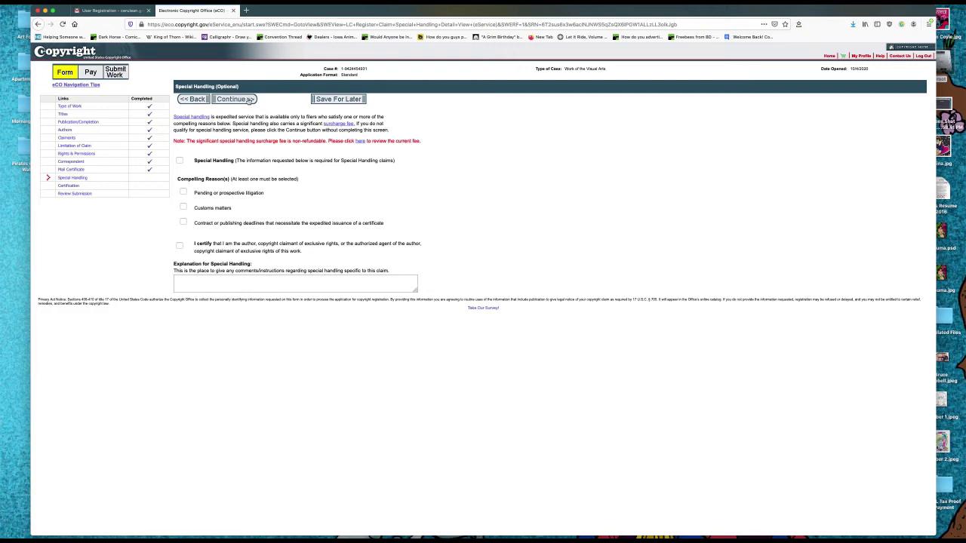
Skip Special Handling, tick the certification box, and continue to Review Submission.
left_click(247, 100)
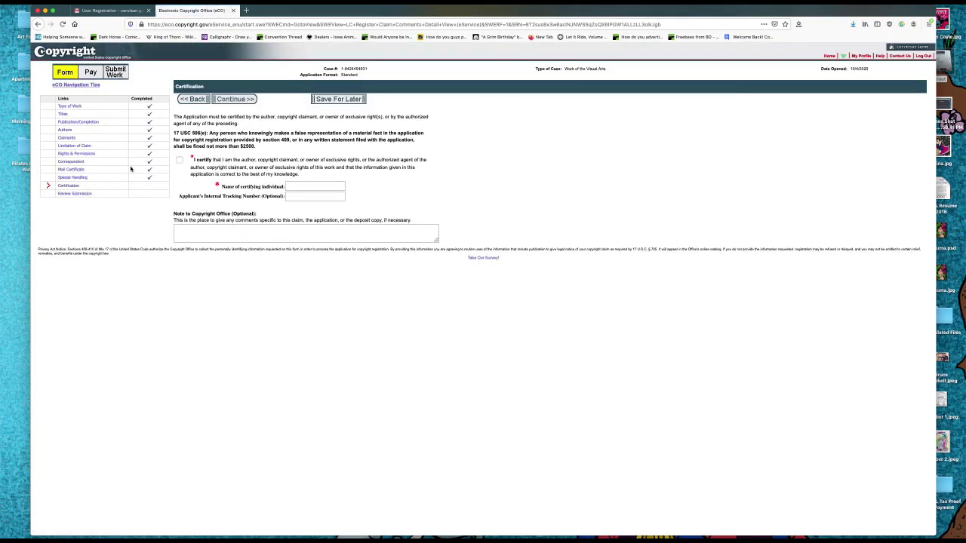
left_click(401, 228)
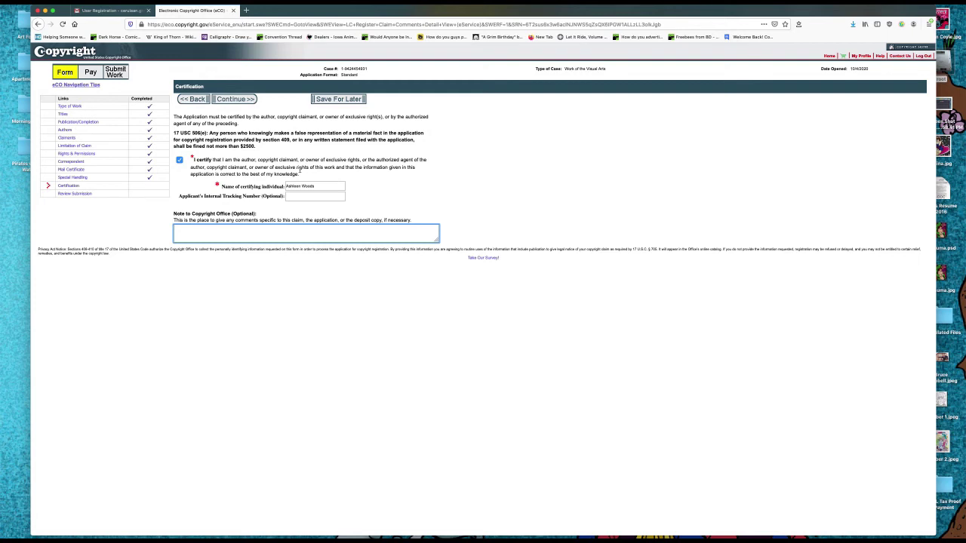
left_click(236, 99)
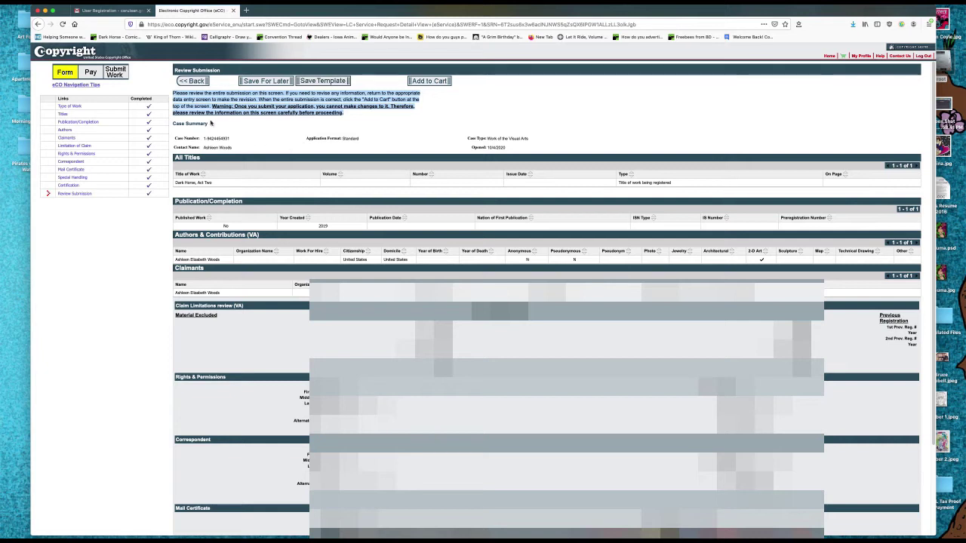
Read through the Review Submission summary and its instructions.
left_click(302, 133)
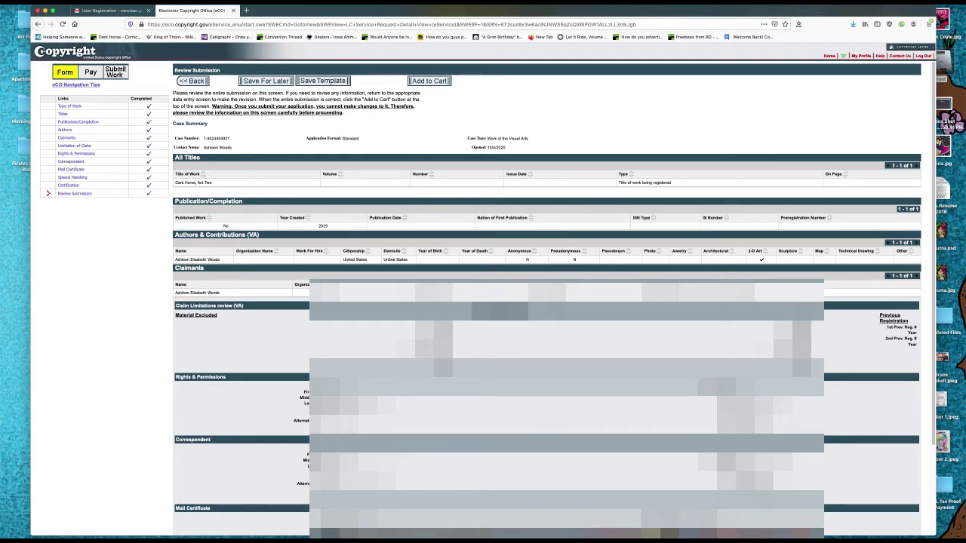
scroll(547, 302, "down", 3)
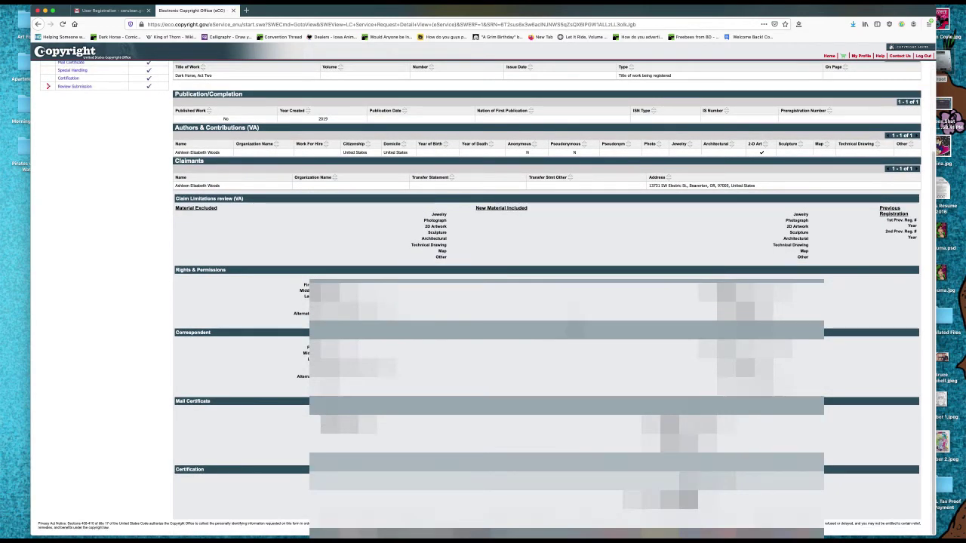
scroll(198, 179, "up", 3)
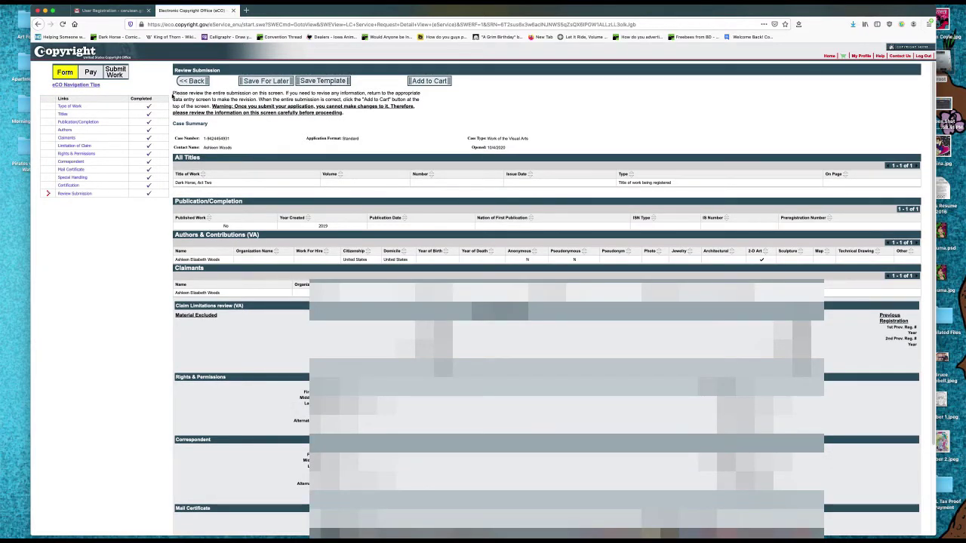
left_click_drag(174, 94, 288, 96)
triple_click(288, 96)
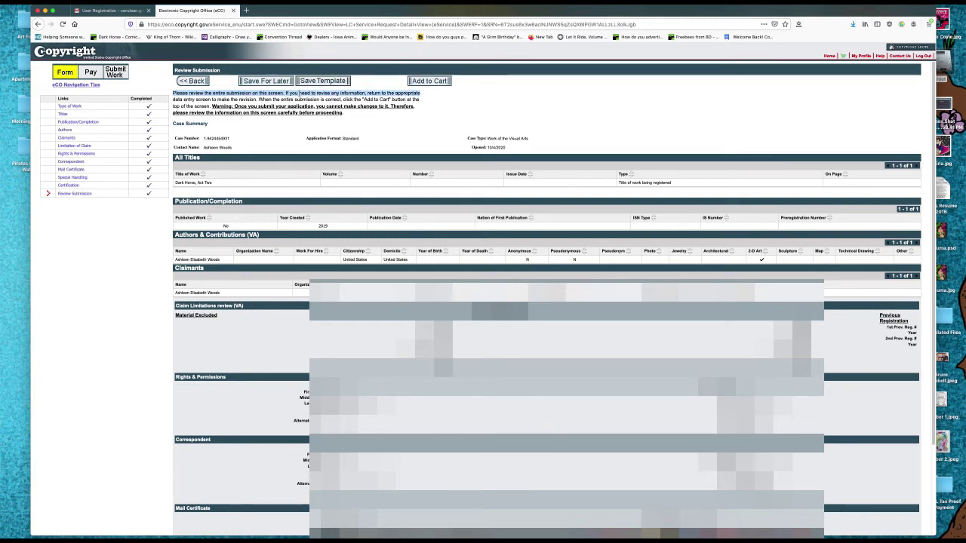
left_click(175, 101)
left_click_drag(174, 101, 421, 106)
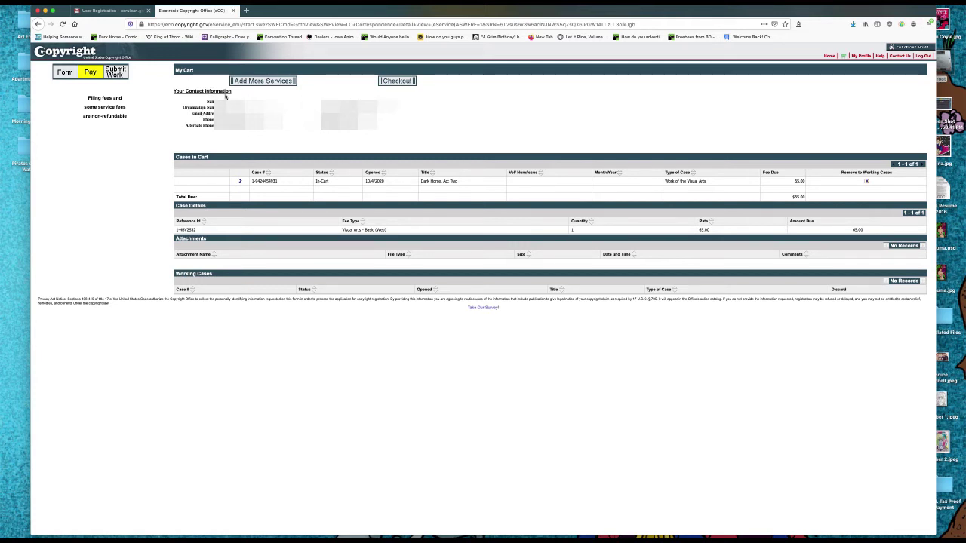
Check out the cart with Credit Card / ACH payment and proceed to Pay.gov.
left_click(397, 80)
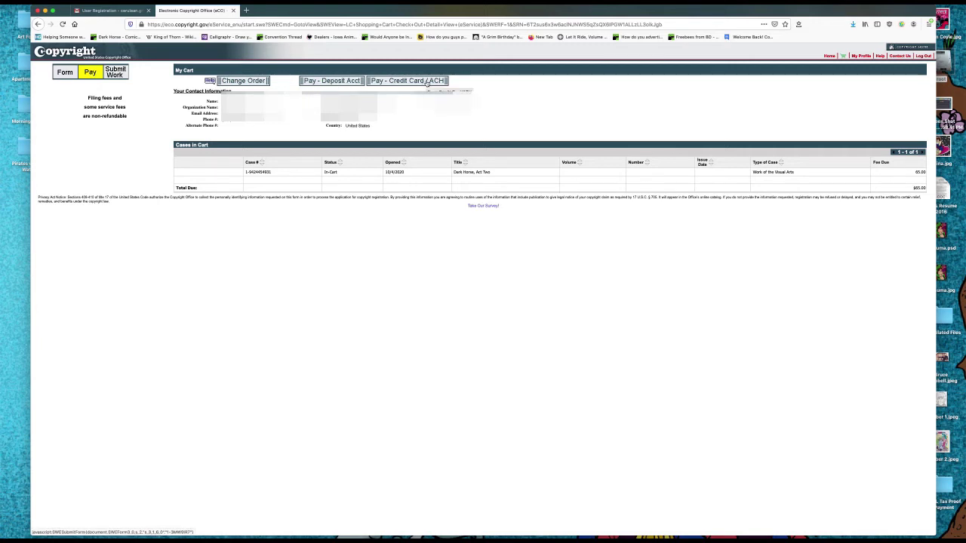
left_click(427, 82)
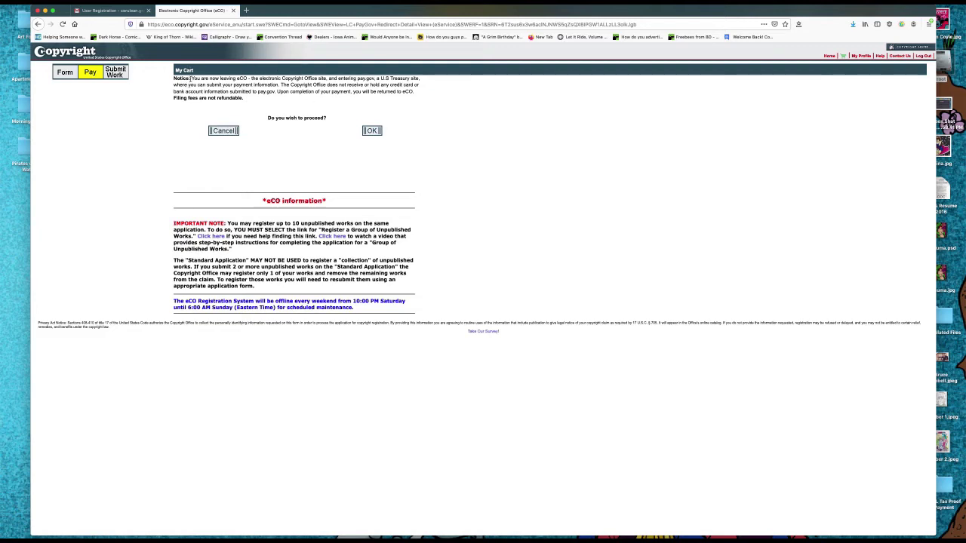
left_click_drag(192, 79, 413, 97)
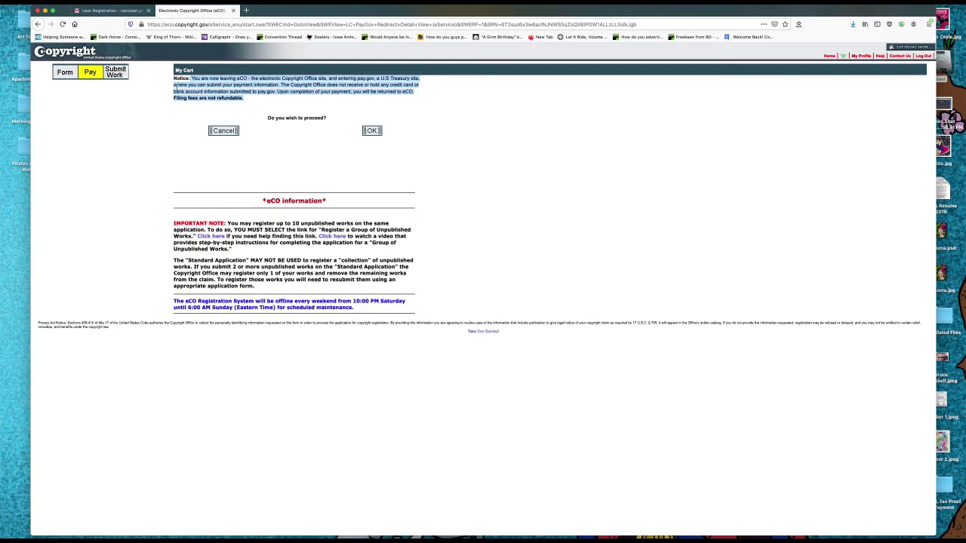
left_click(373, 131)
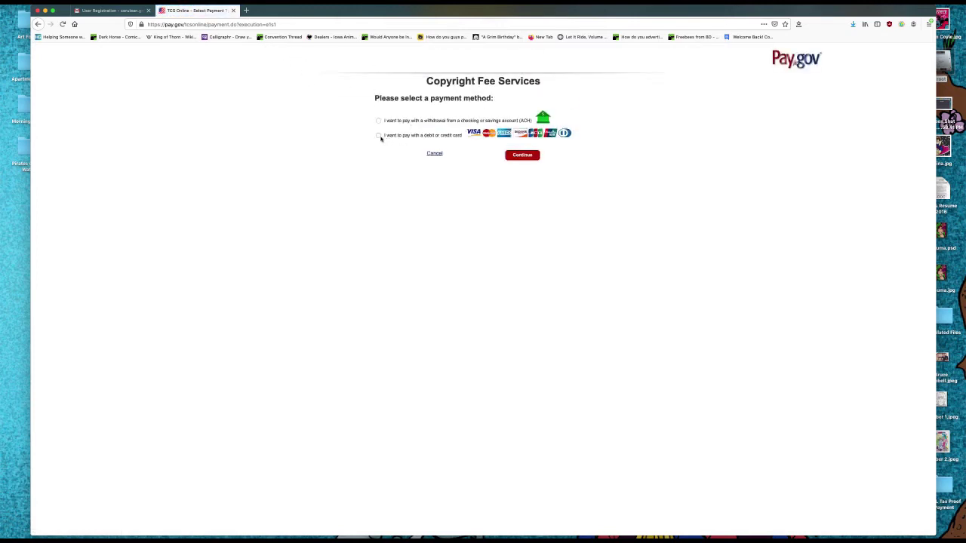
Pay the $65.00 copyright fee in Pay.gov by debit or credit card, completing the card form and submitting.
left_click(378, 135)
left_click(522, 159)
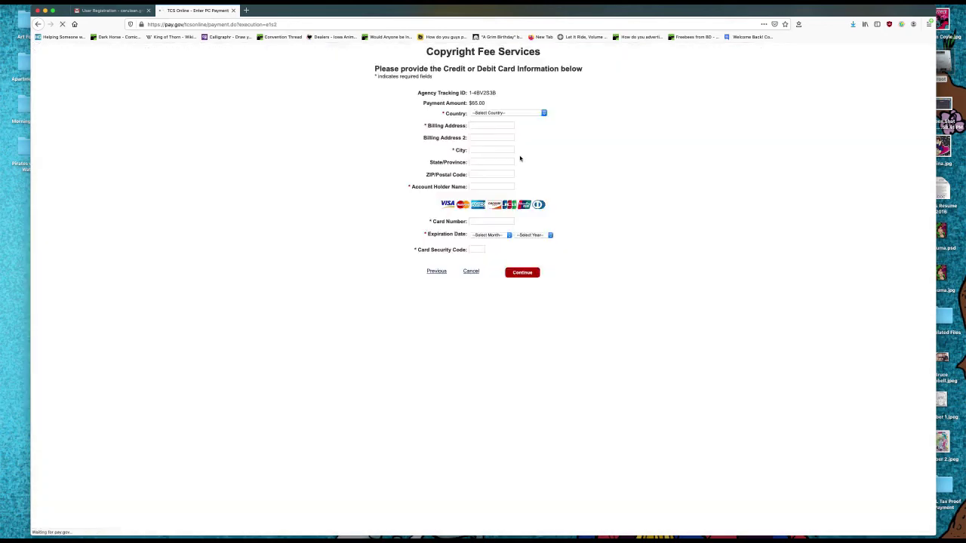
left_click(487, 143)
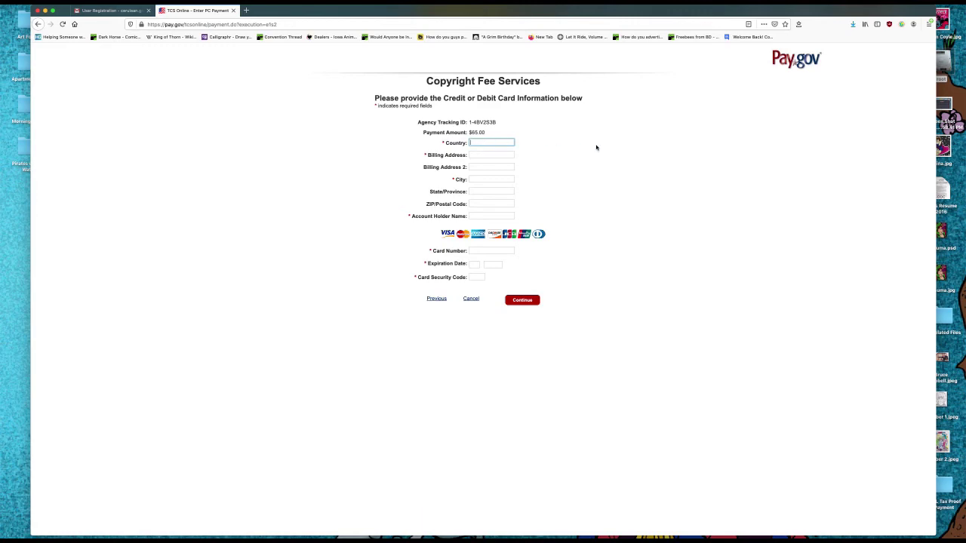
key("Down")
key("Return")
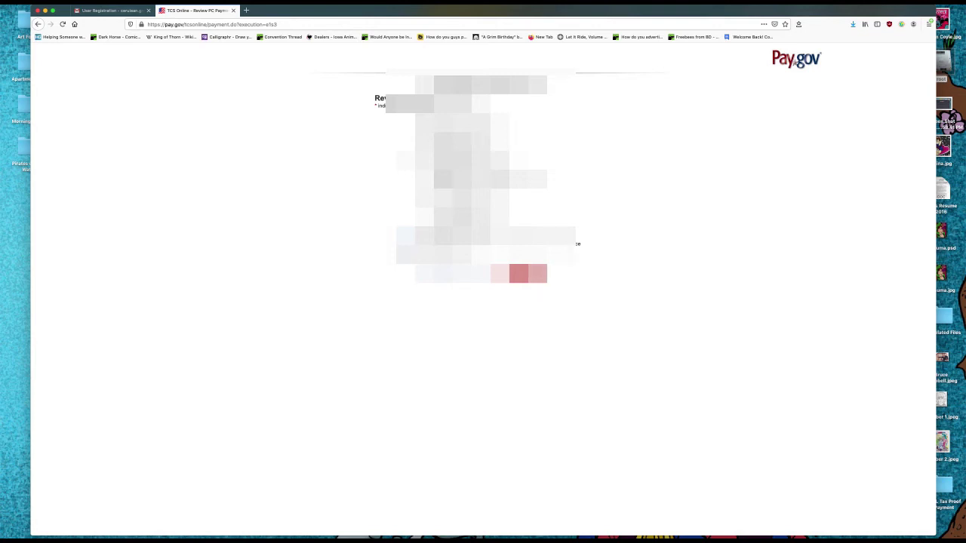
key("Return")
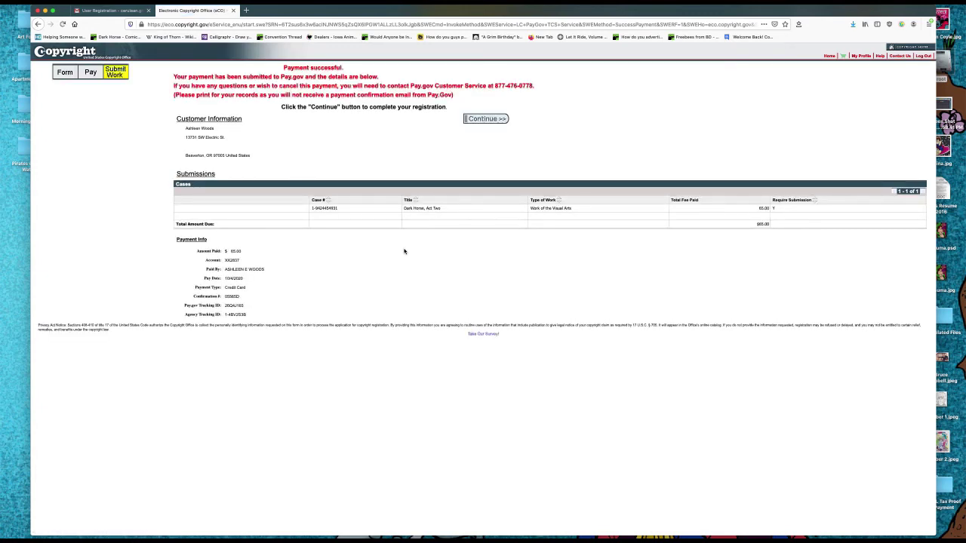
Print the $65.00 payment confirmation page, then proceed to the Submit Your Work(s) page.
left_click_drag(284, 68, 553, 96)
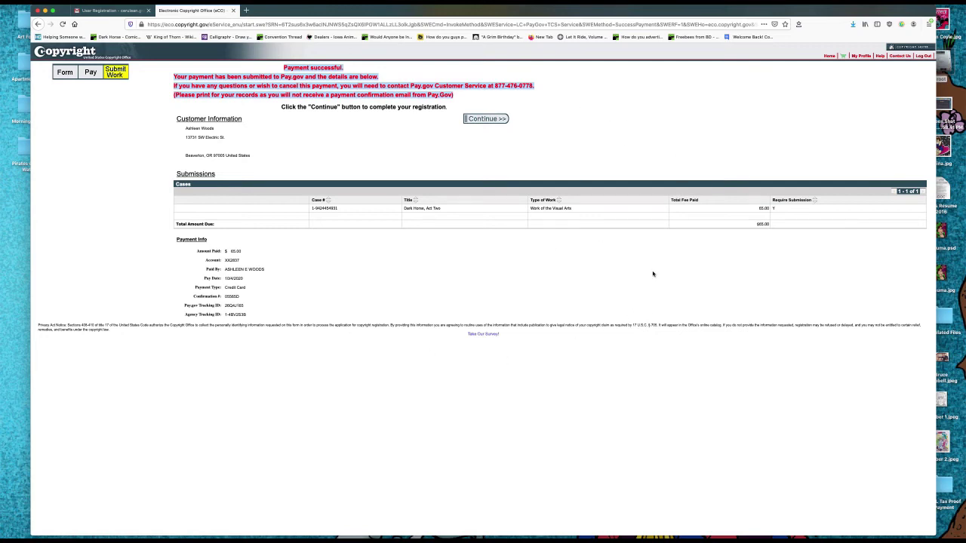
key("super+p")
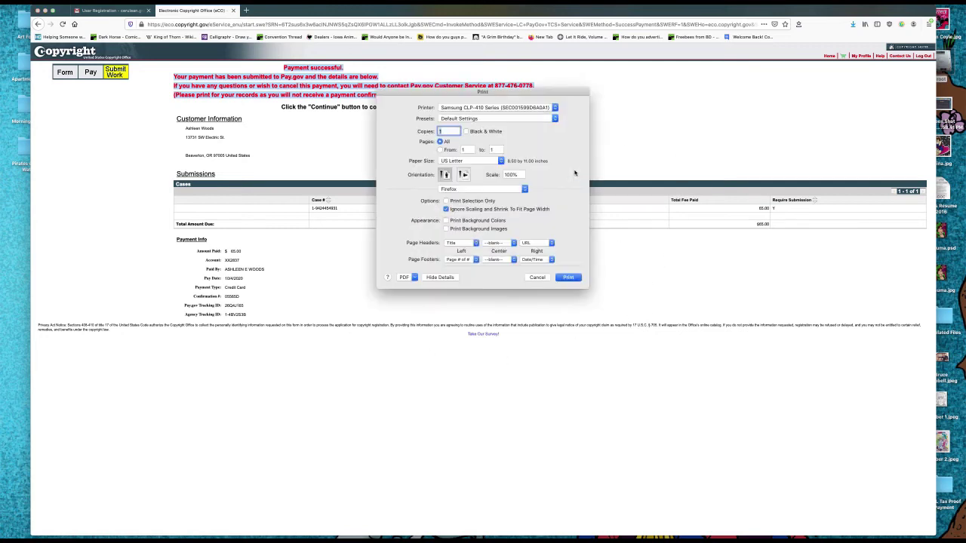
left_click(571, 278)
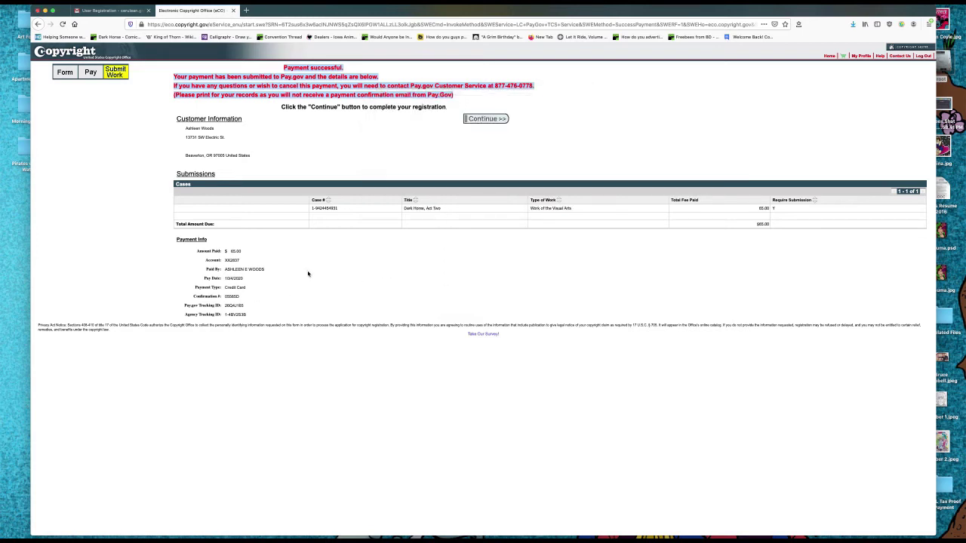
left_click(368, 264)
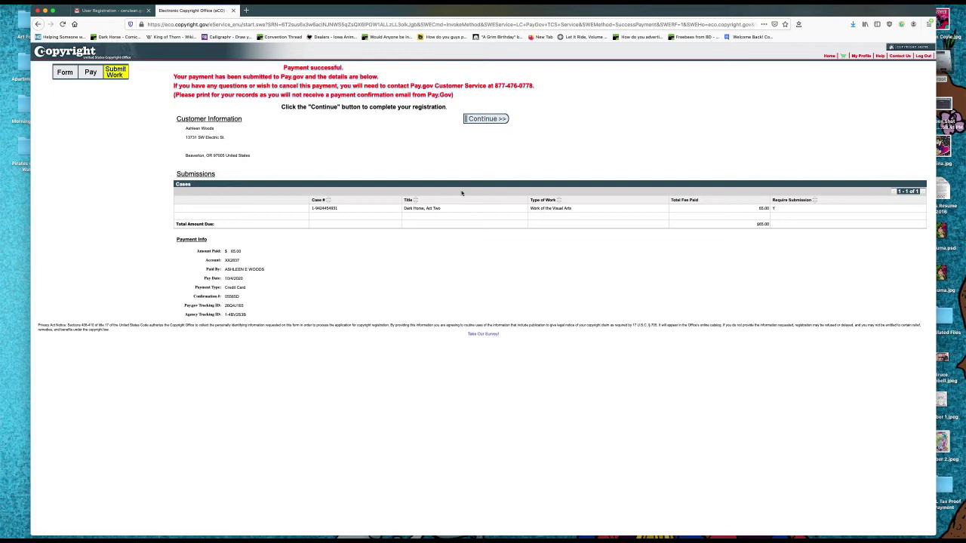
left_click(486, 119)
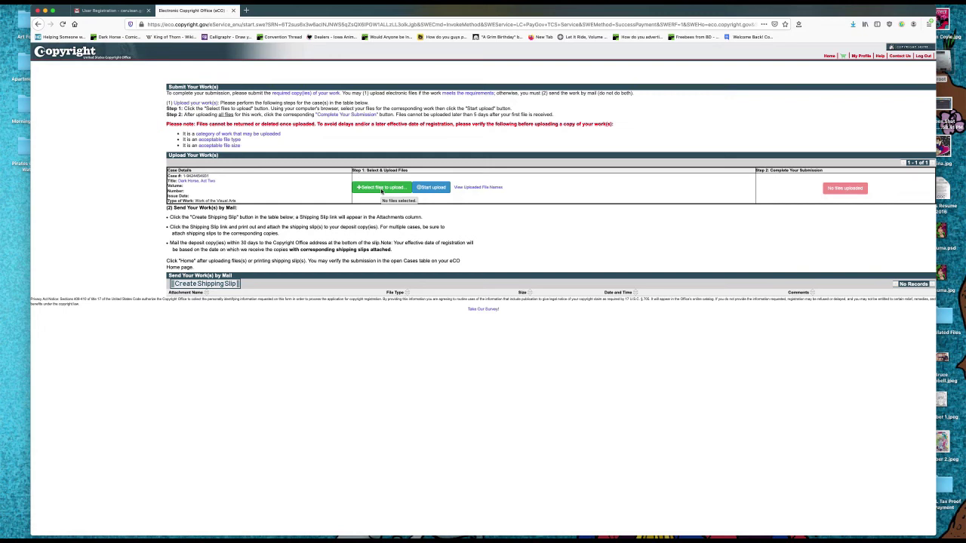
Upload Act 2 Digital.pdf from Dropbox's Act 2 Digital Sale folder as the deposit and complete the submission.
left_click(381, 188)
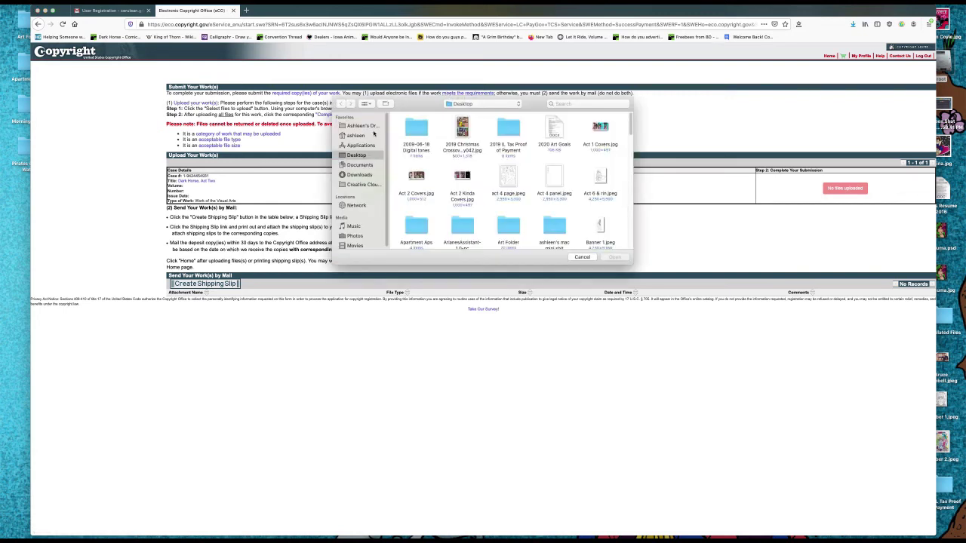
left_click(369, 127)
scroll(575, 201, "down", 5)
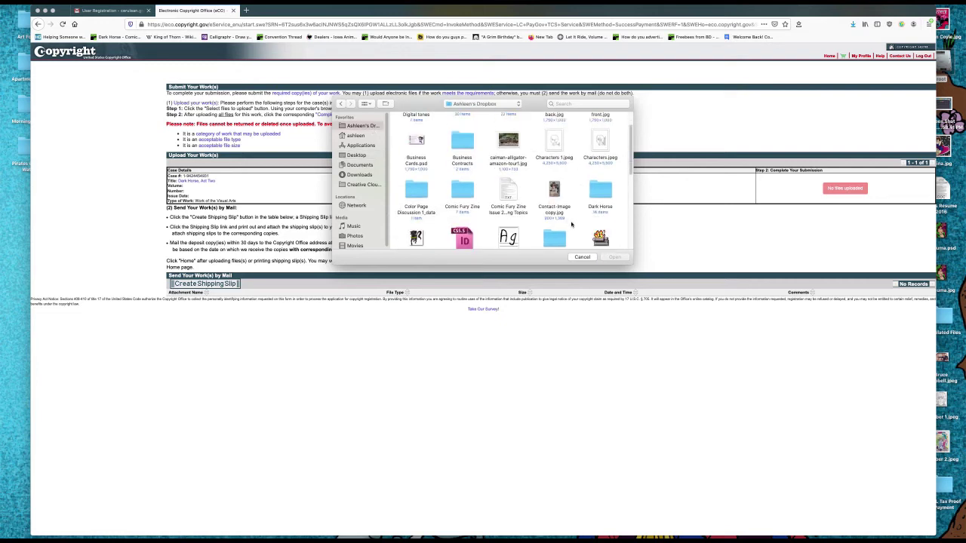
scroll(563, 220, "down", 2)
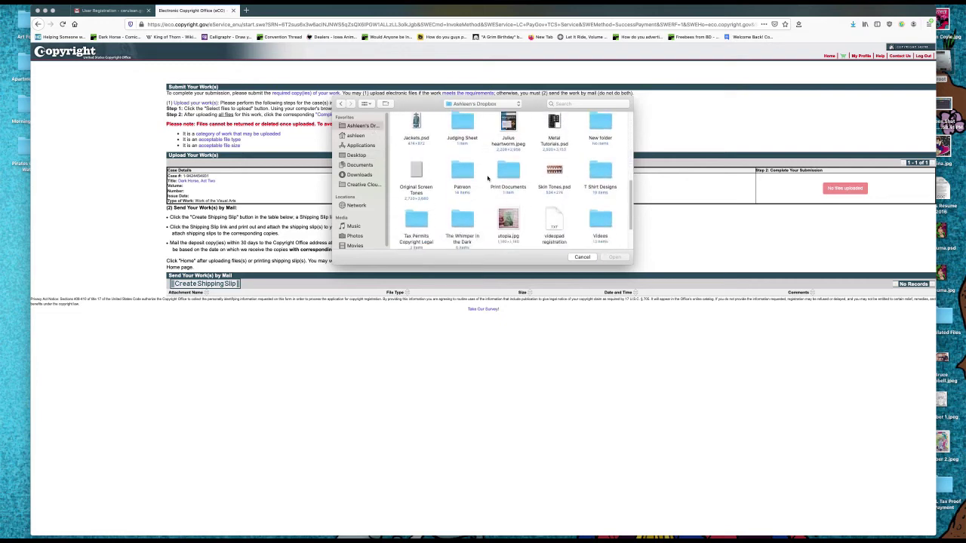
double_click(502, 169)
double_click(414, 130)
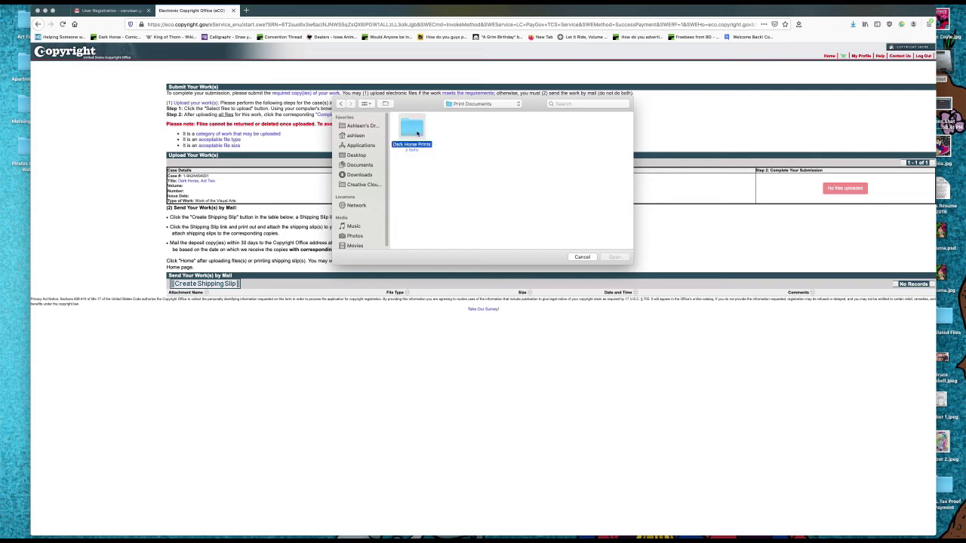
double_click(460, 130)
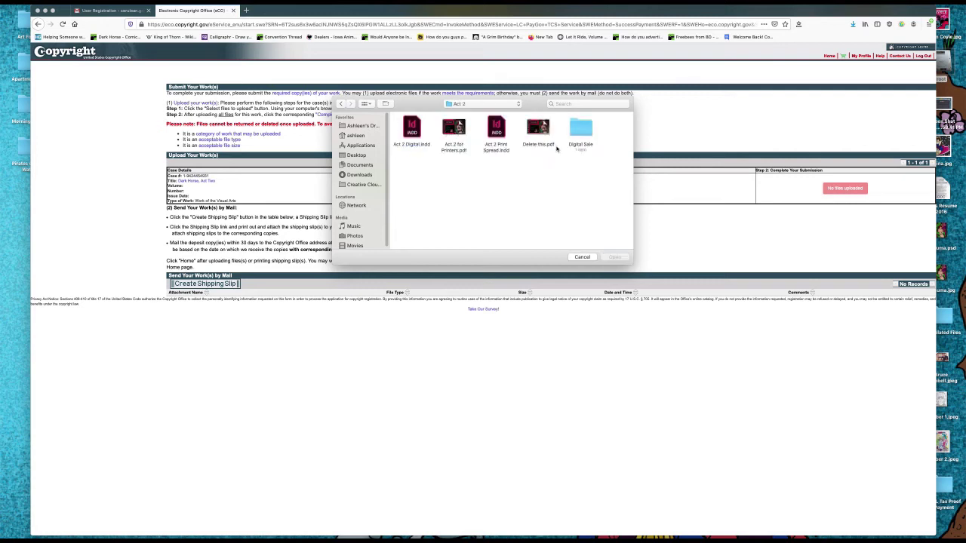
double_click(581, 130)
left_click(425, 145)
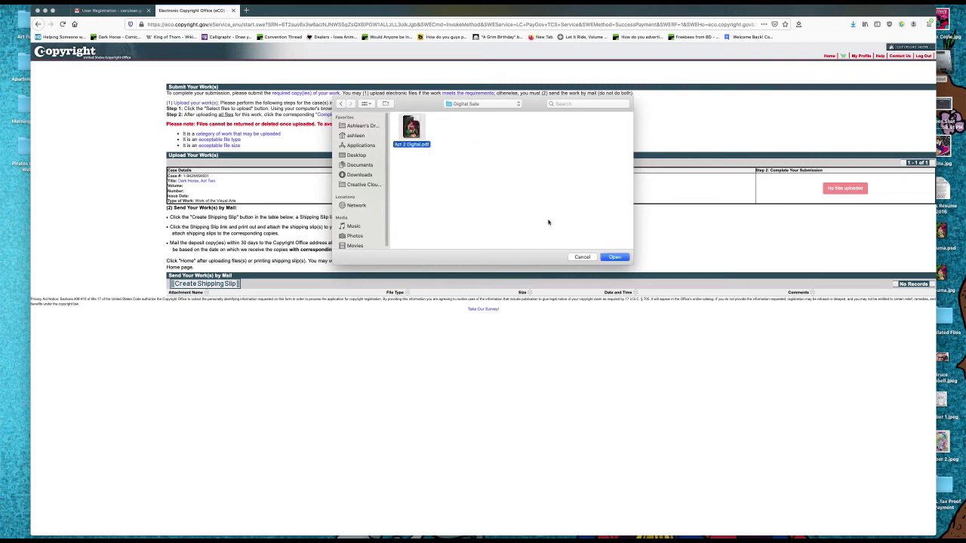
left_click(615, 257)
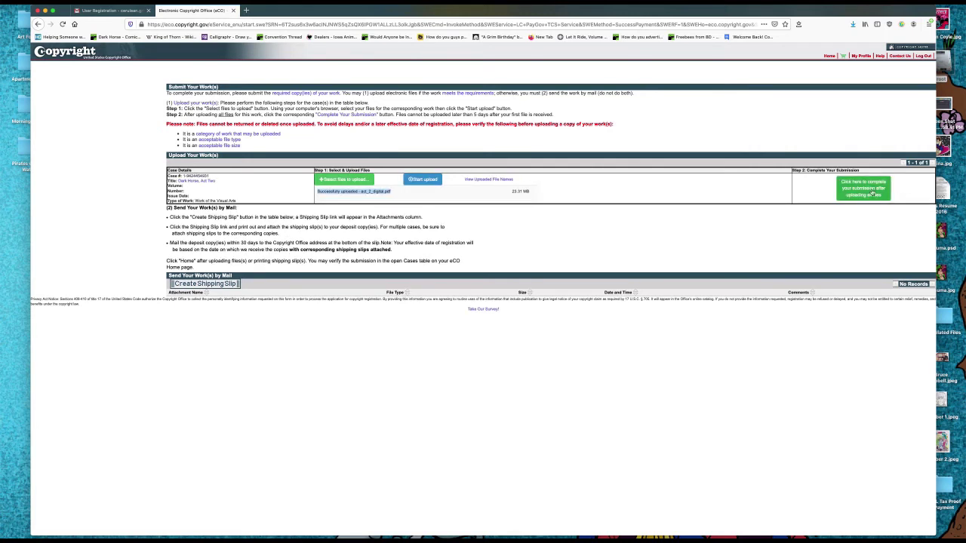
left_click(872, 193)
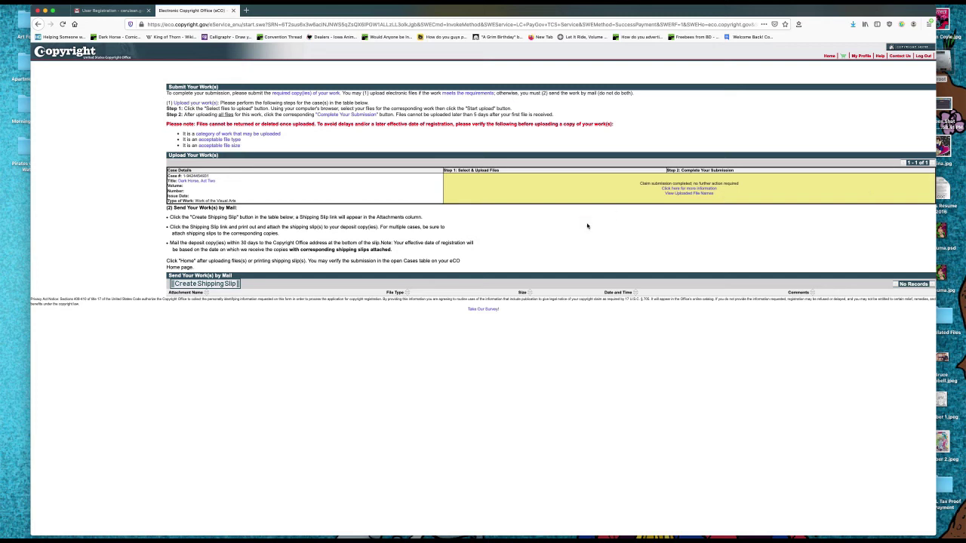